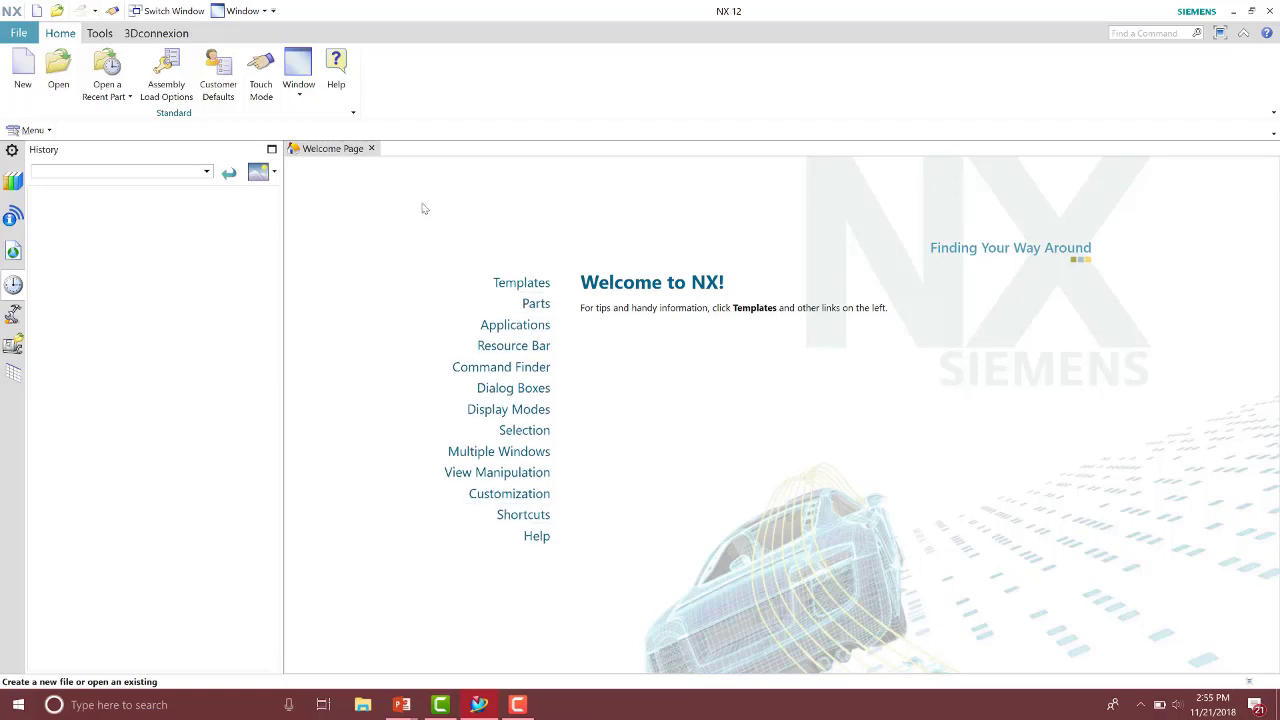
# Launch Create Clone Assembly from Menu > Assemblies > Cloning and enlarge its dialog
pyautogui.click(33, 131)
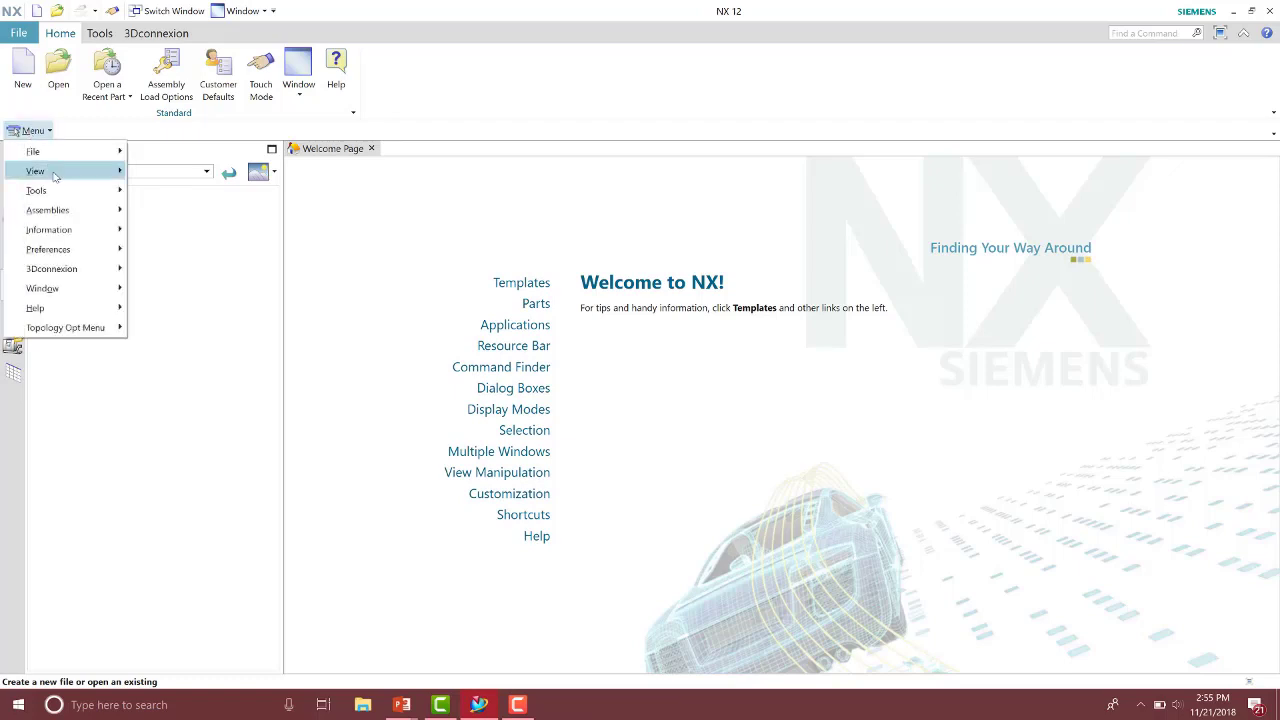
pyautogui.moveTo(57, 211)
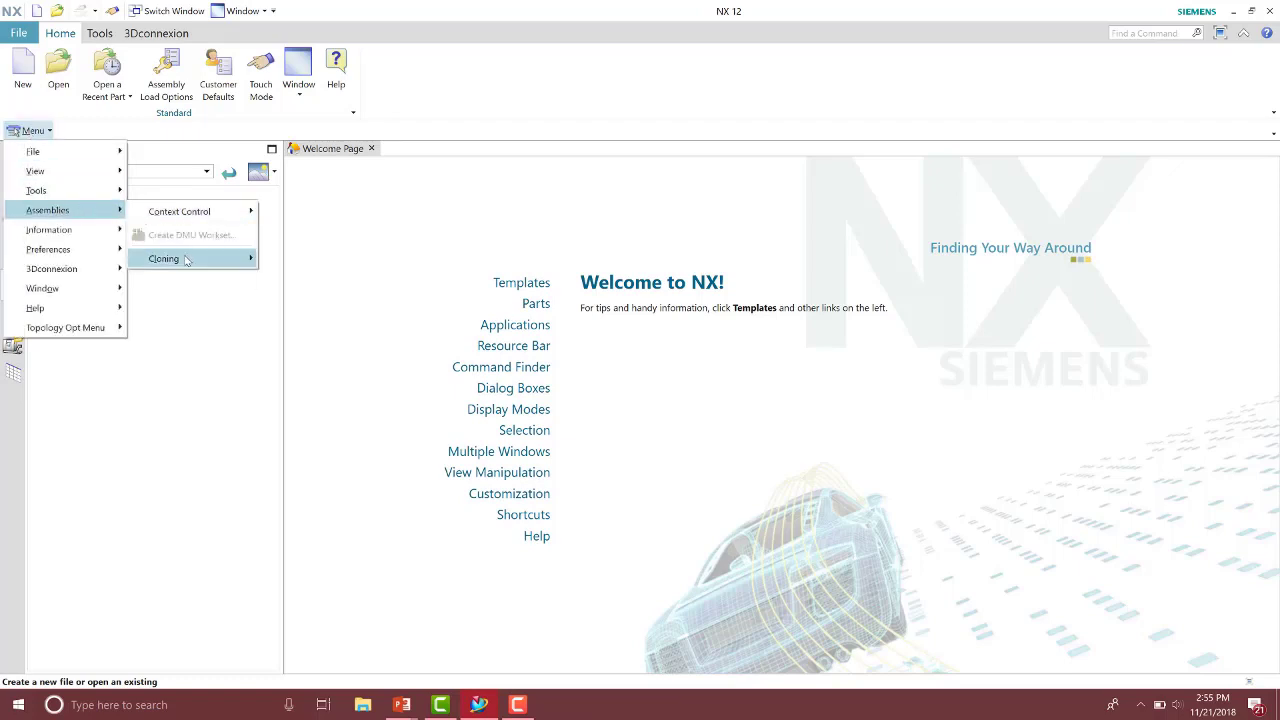
pyautogui.moveTo(185, 259)
pyautogui.click(317, 264)
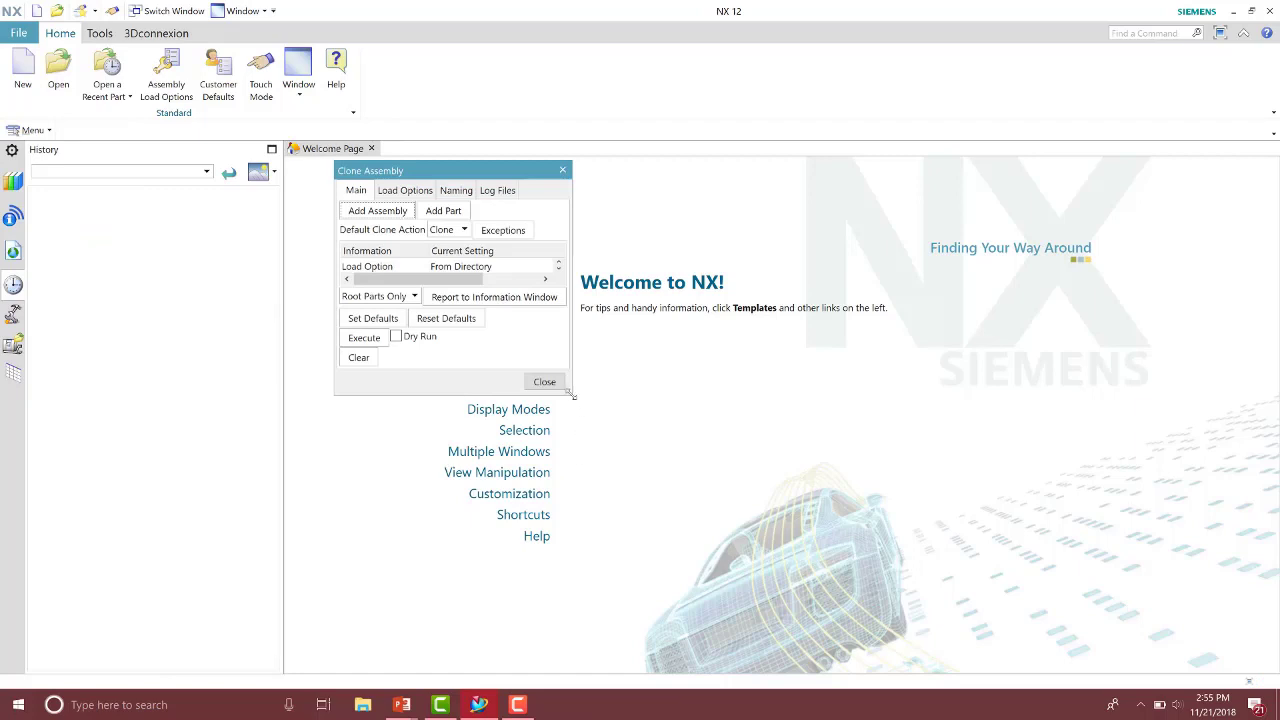
pyautogui.moveTo(571, 394); pyautogui.dragTo(748, 510)
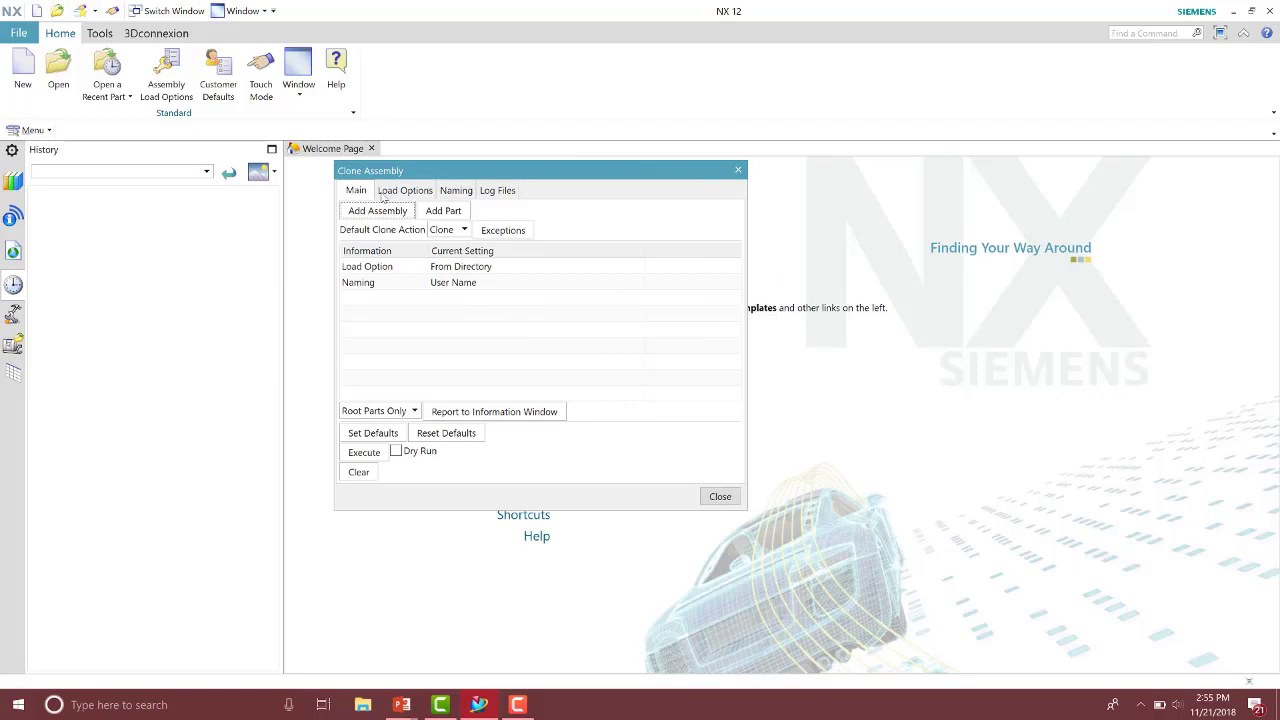
# Browse the Load Options, Naming and Log File tabs, then return to Main
pyautogui.click(405, 190)
pyautogui.click(452, 191)
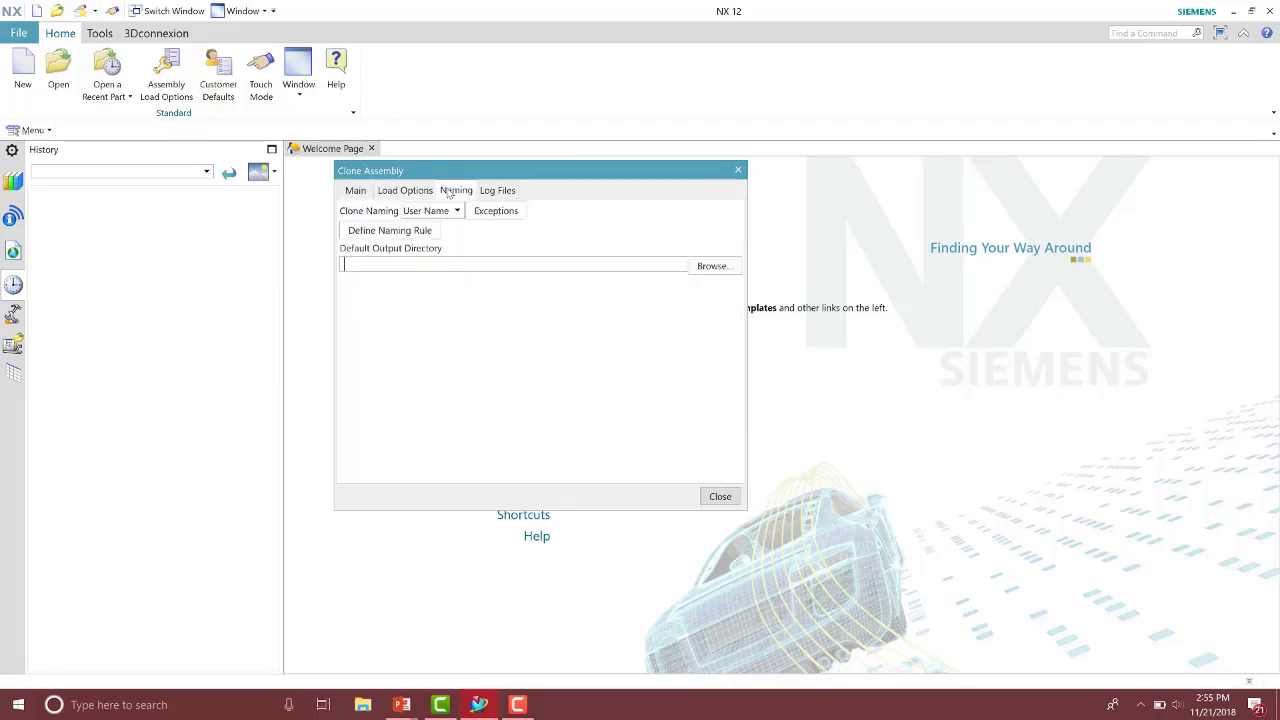
pyautogui.click(488, 191)
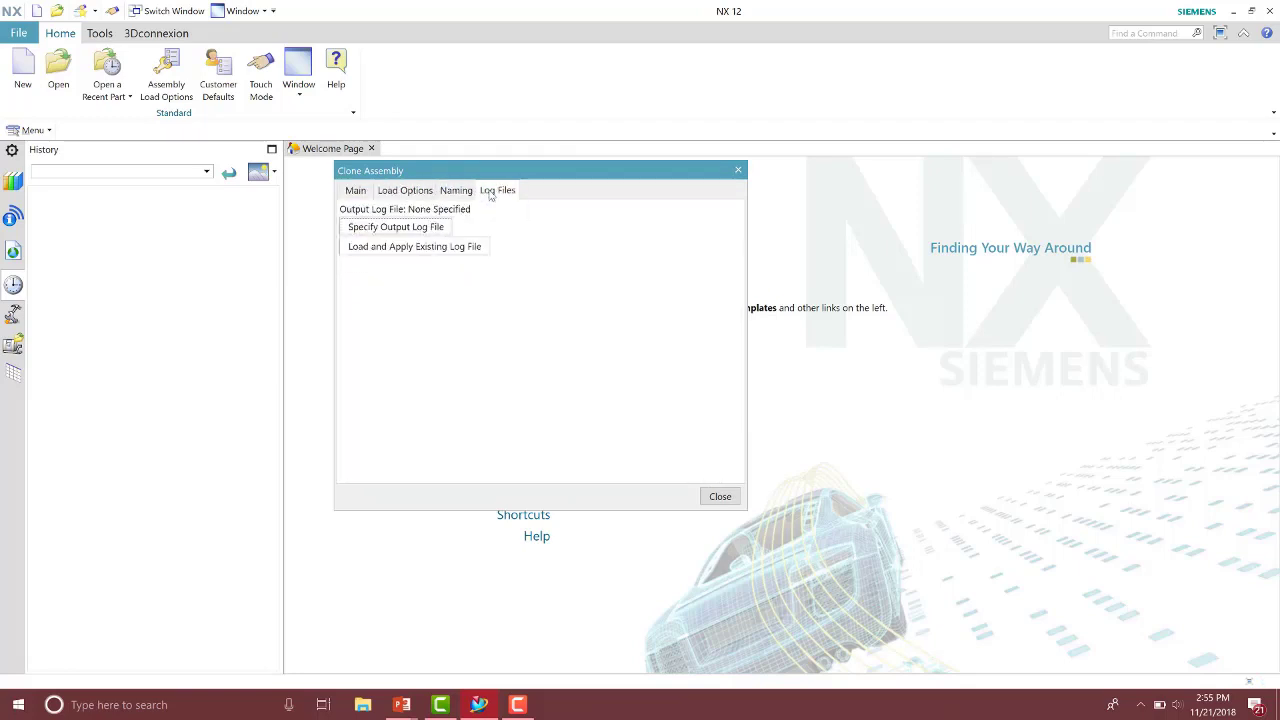
pyautogui.click(357, 190)
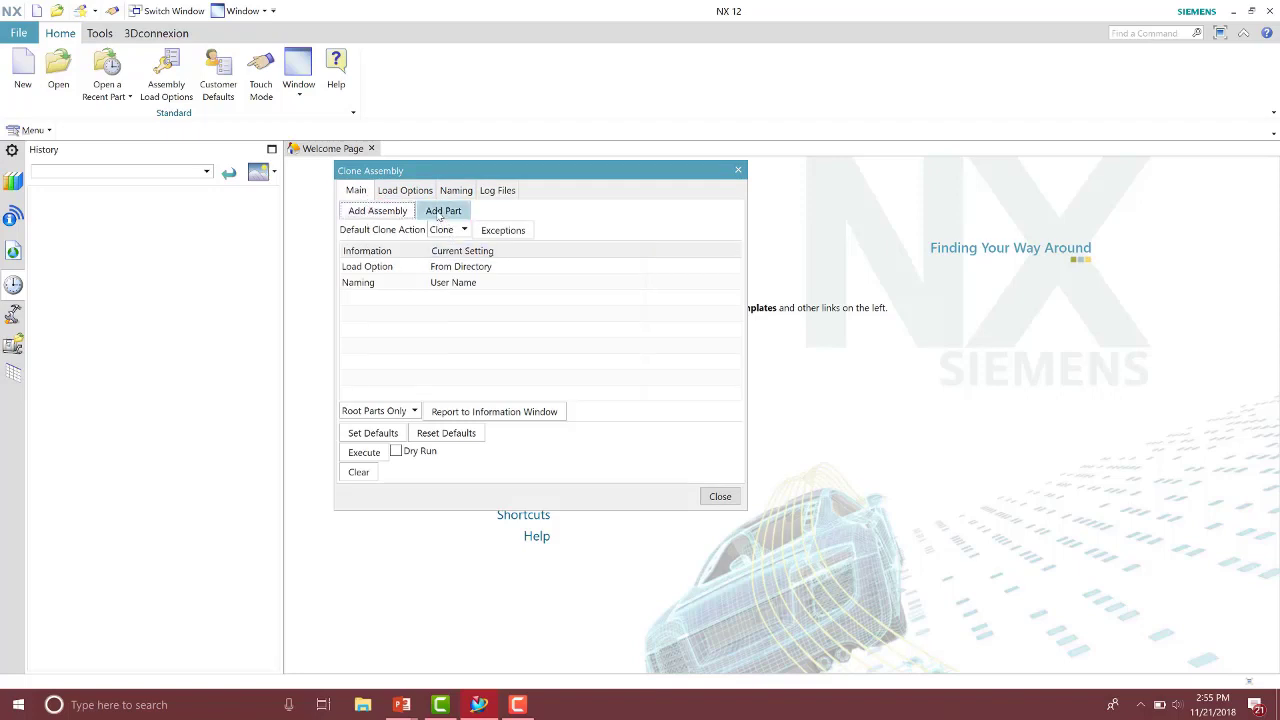
# Add Assy_seat-pilotleft.prt as the assembly to clone
pyautogui.click(374, 211)
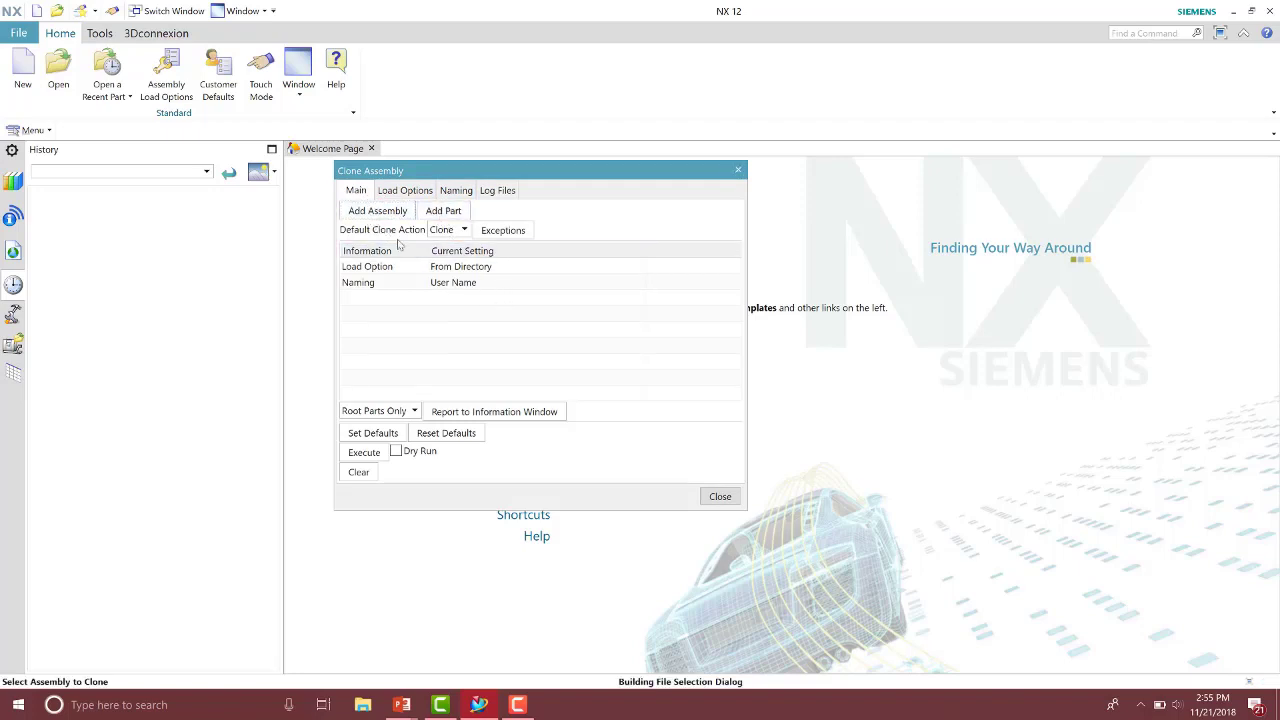
pyautogui.click(478, 407)
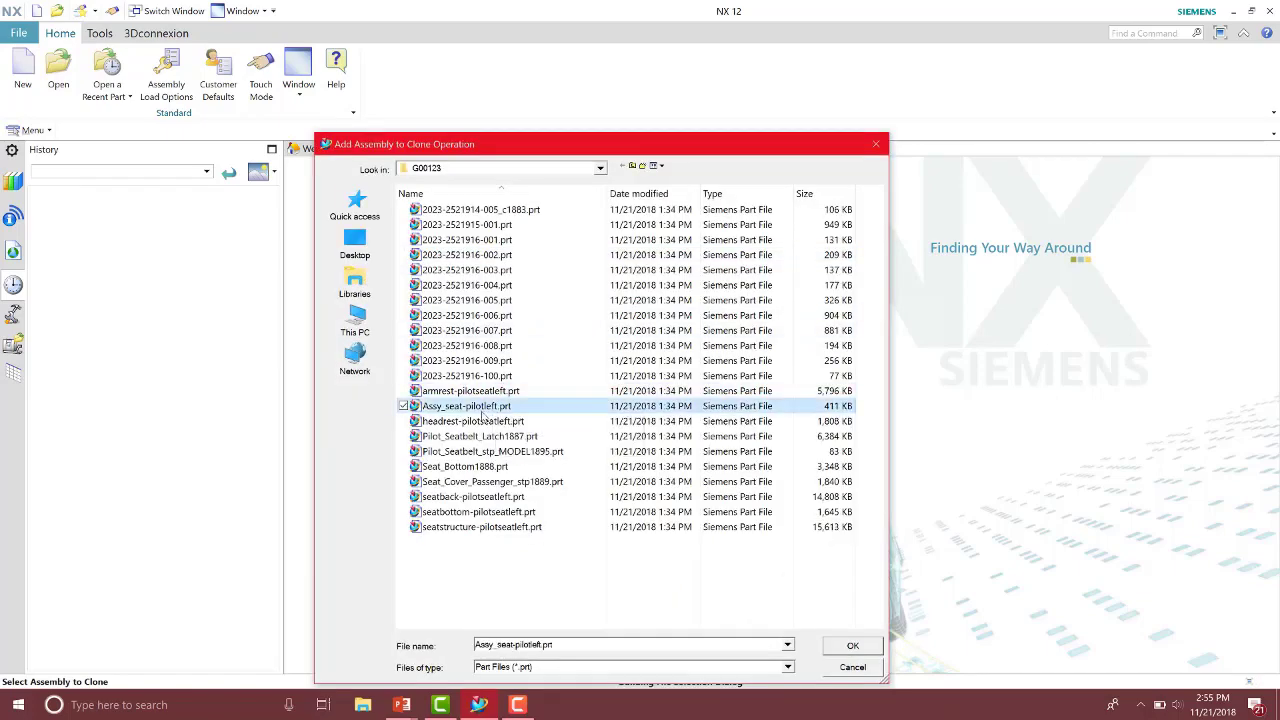
pyautogui.click(852, 646)
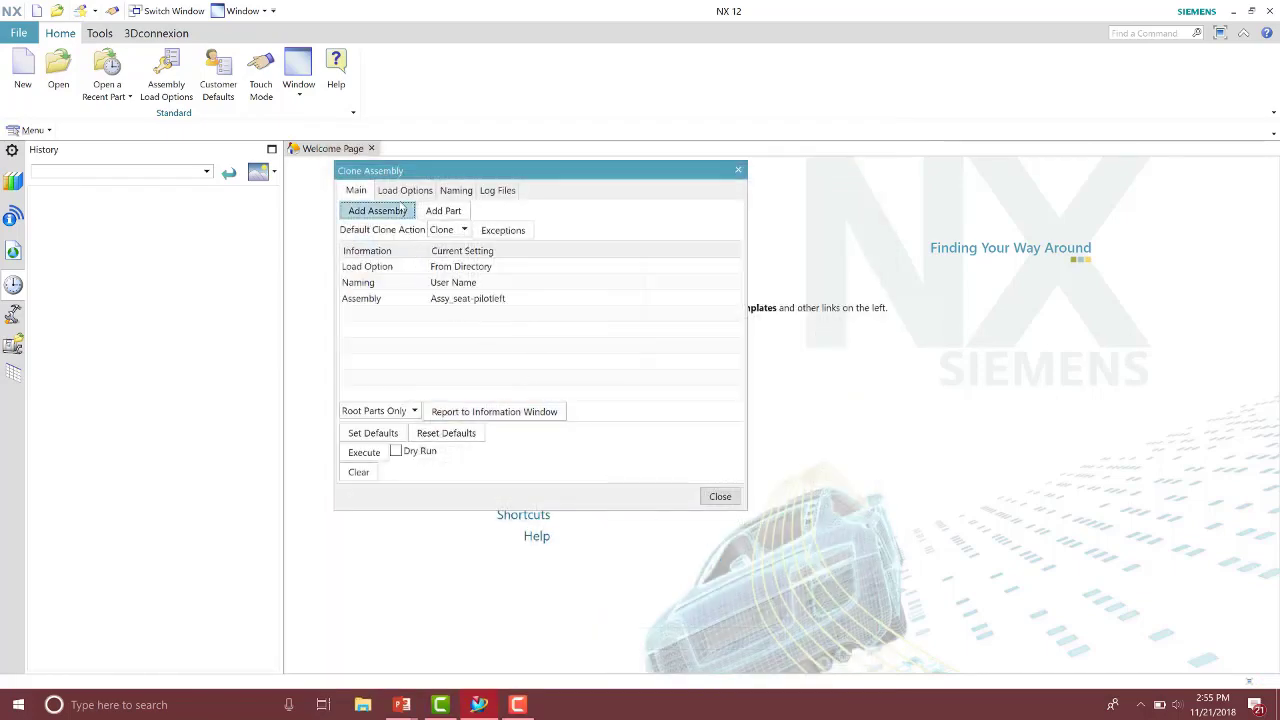
# Review the Load Options and Naming tabs, then start defining a naming rule
pyautogui.click(405, 190)
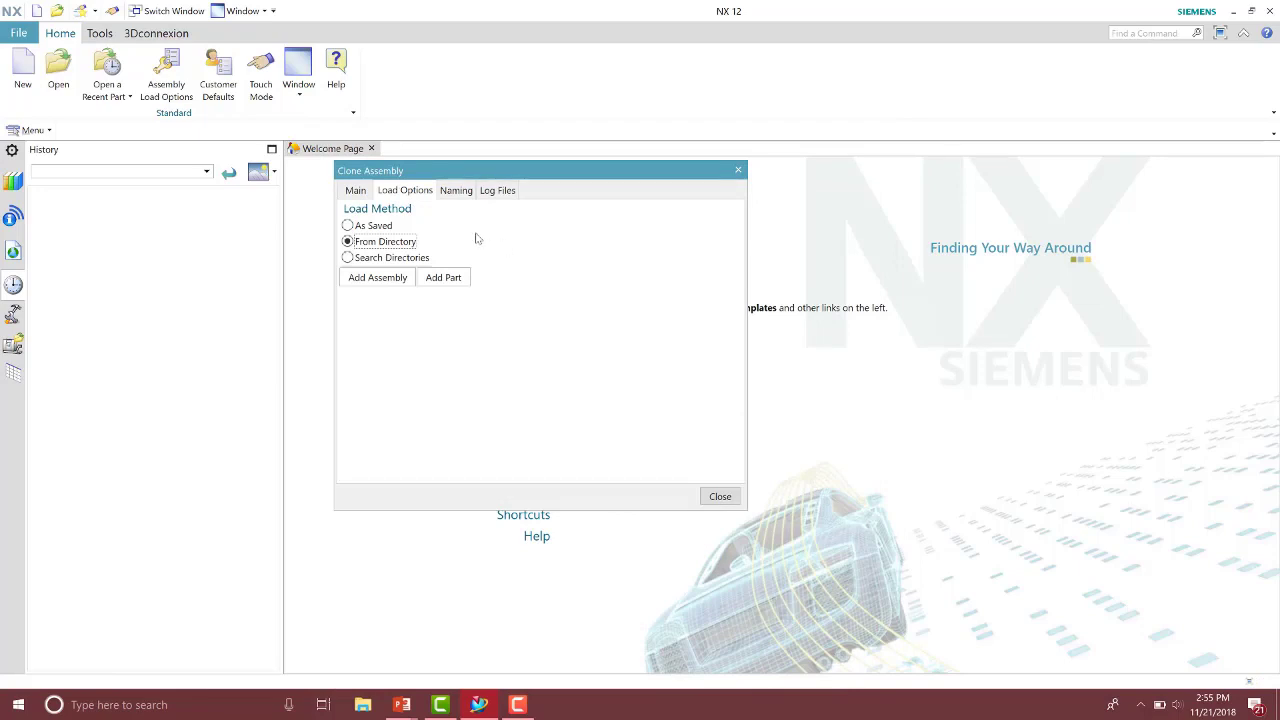
pyautogui.click(455, 191)
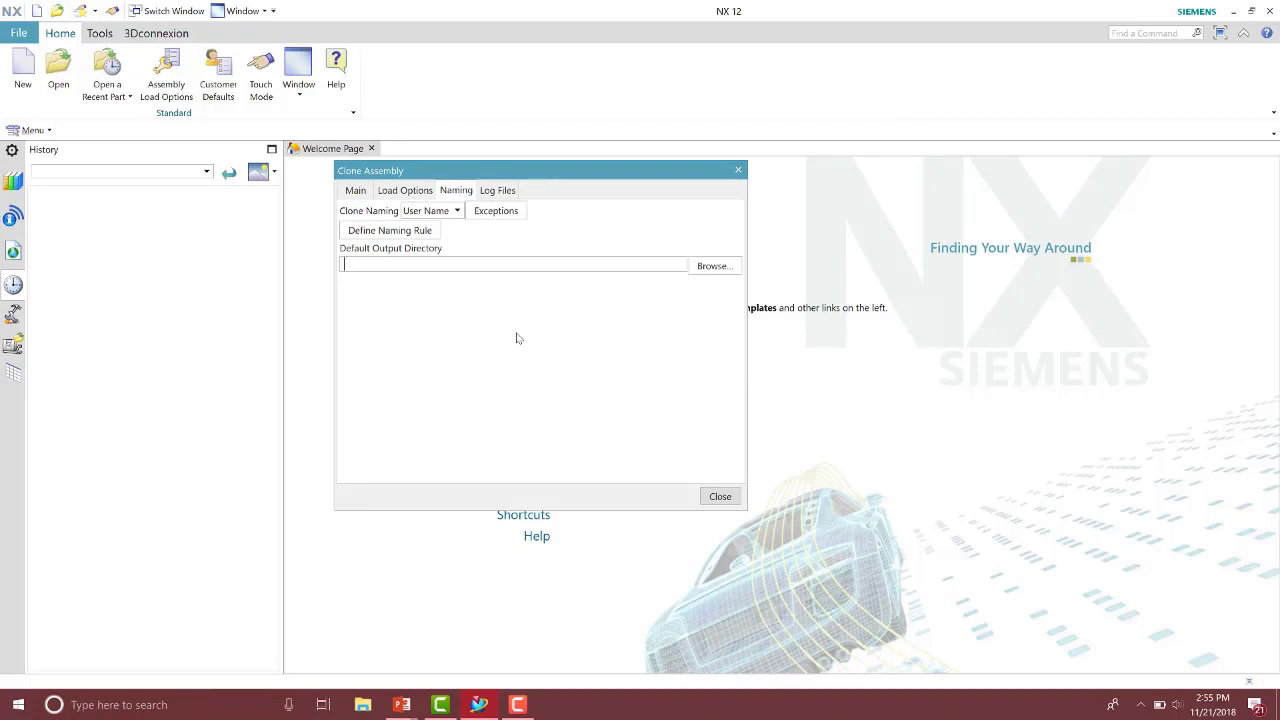
pyautogui.click(443, 214)
pyautogui.click(440, 226)
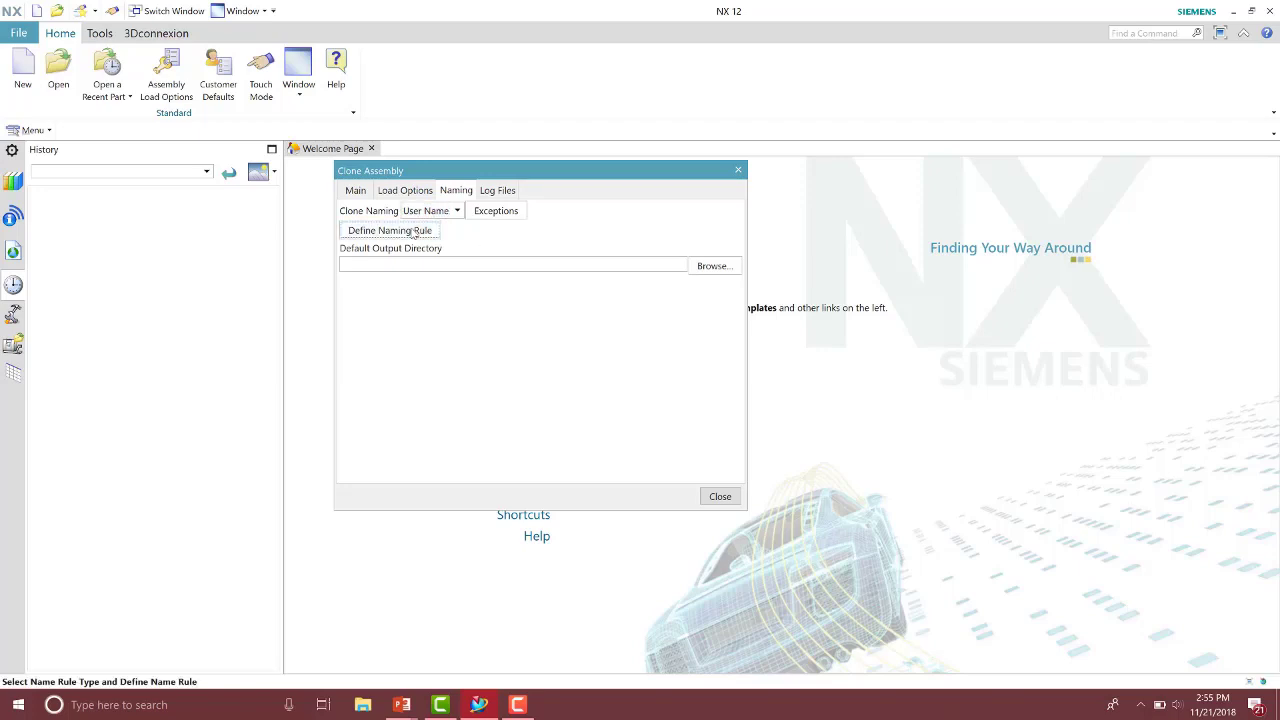
pyautogui.click(415, 232)
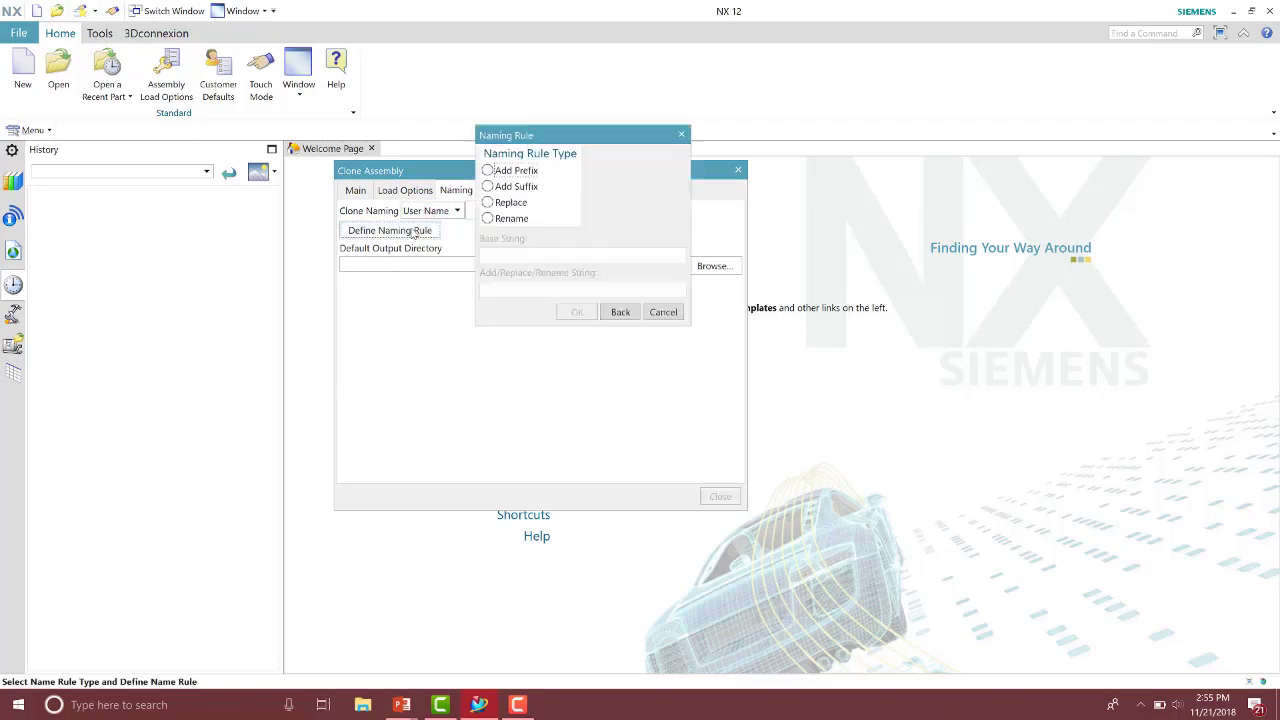
# Set the naming rule to Add Suffix with suffix _REVB
pyautogui.click(513, 187)
pyautogui.click(555, 291)
pyautogui.write('_REVB')
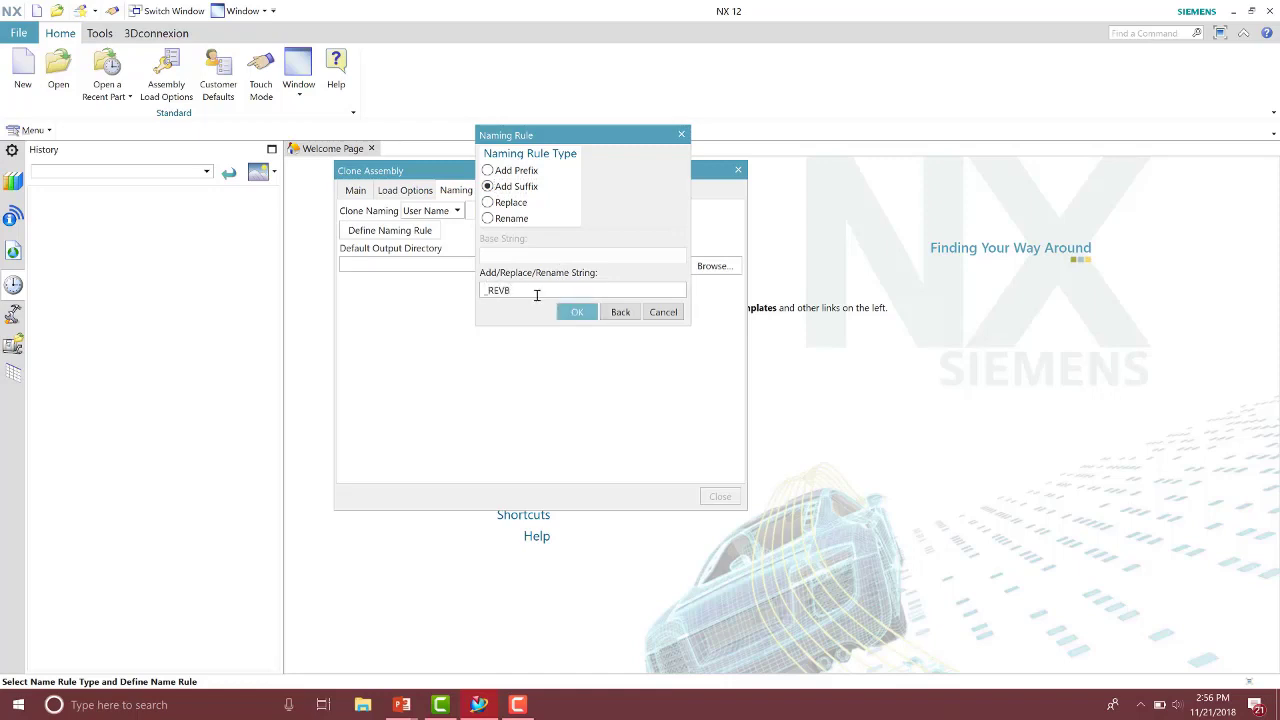
pyautogui.click(568, 313)
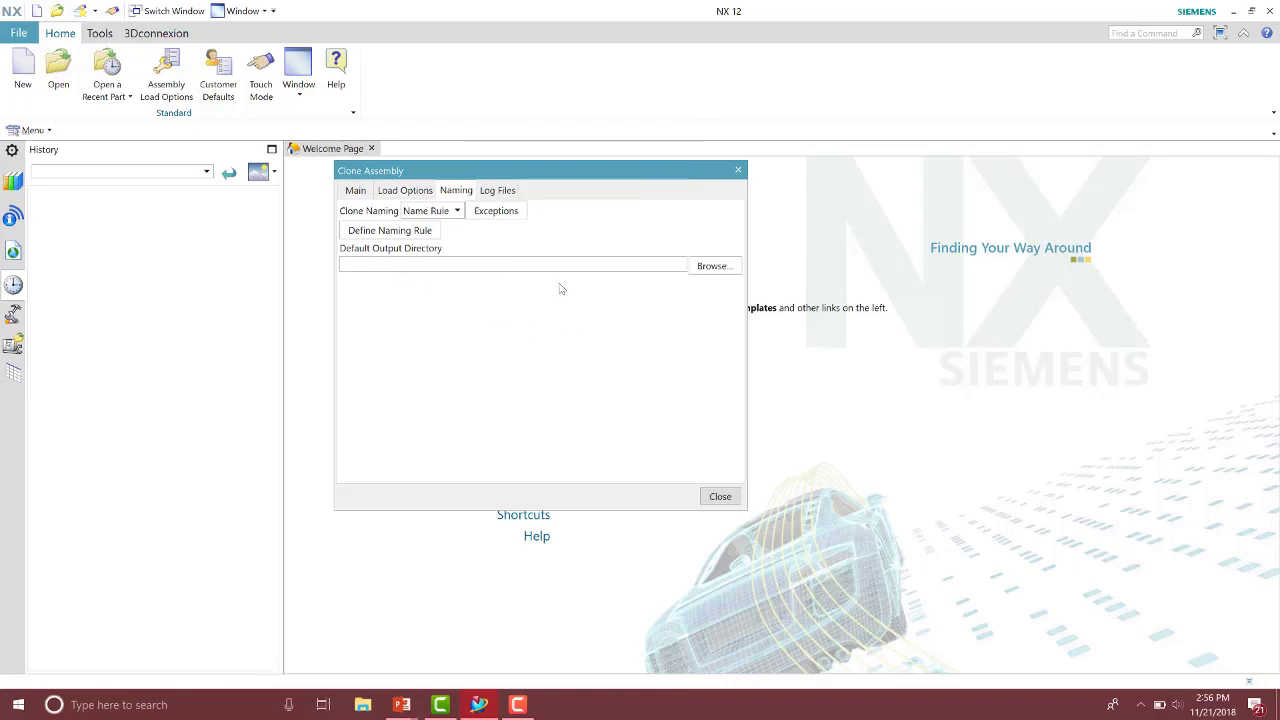
# Set the default output directory to C:\NX_Clone_Assembly\G00123_REVB
pyautogui.click(714, 272)
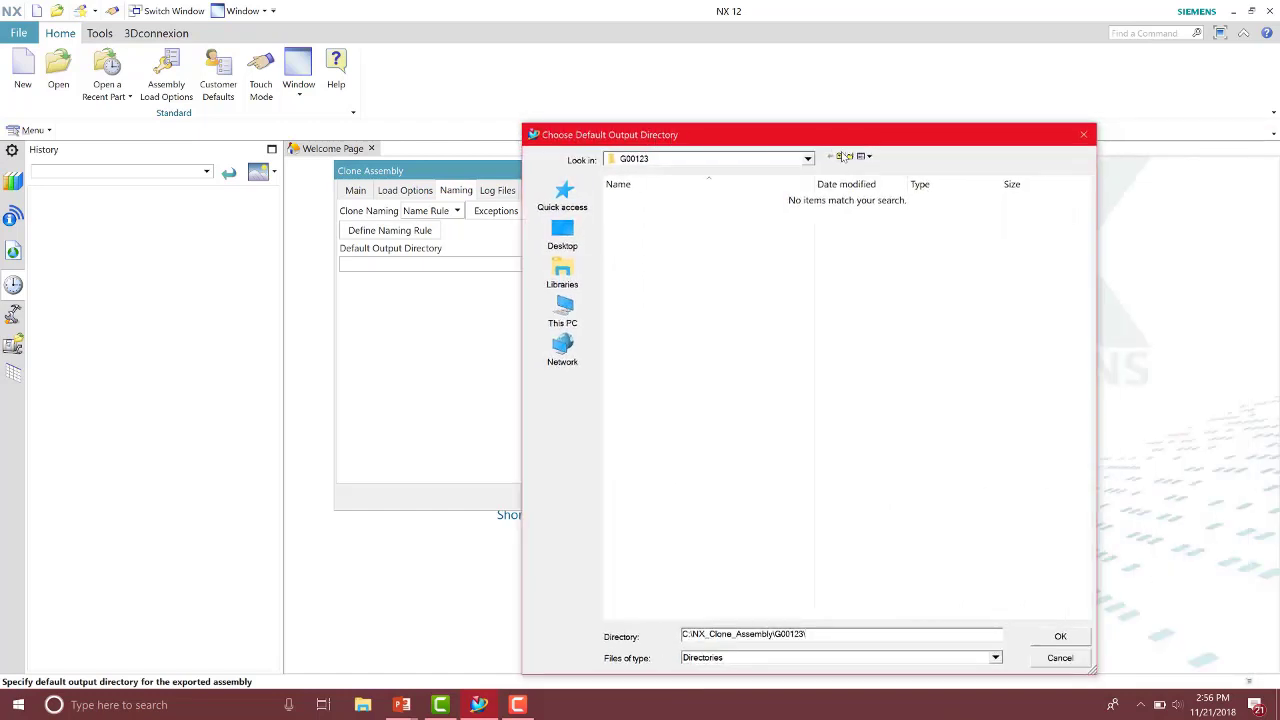
pyautogui.click(834, 156)
pyautogui.doubleClick(731, 218)
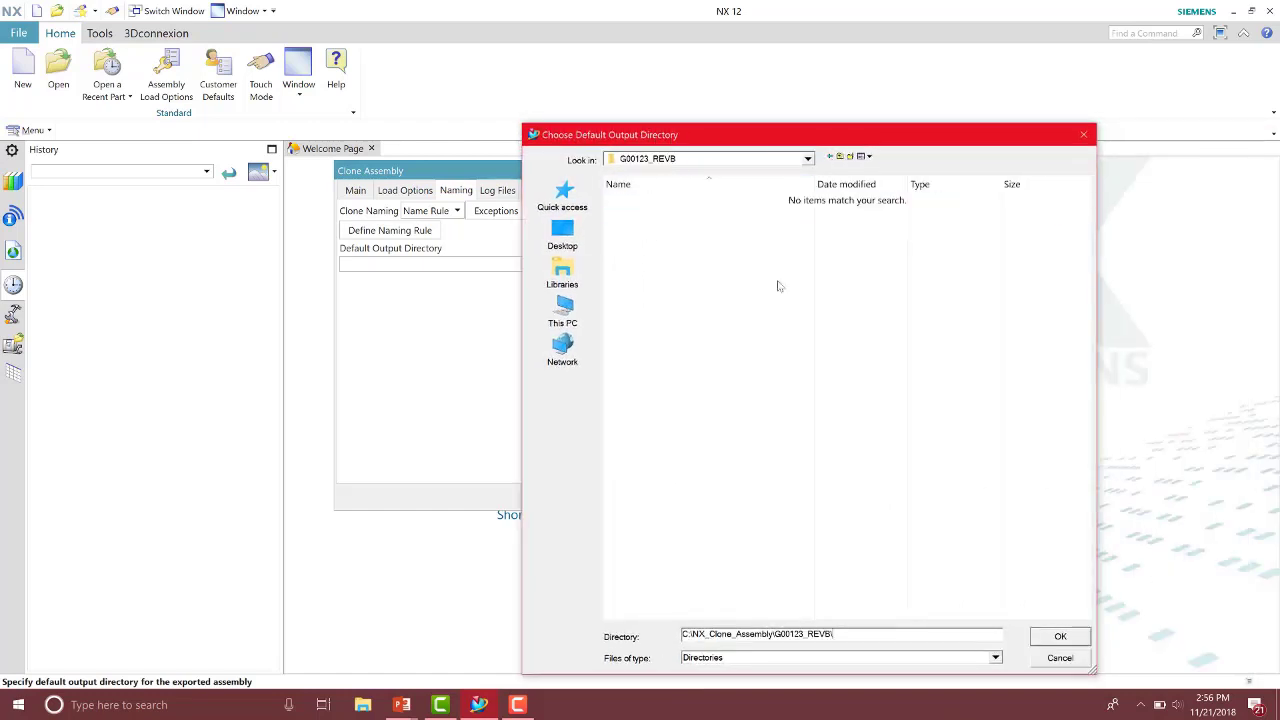
pyautogui.click(1058, 636)
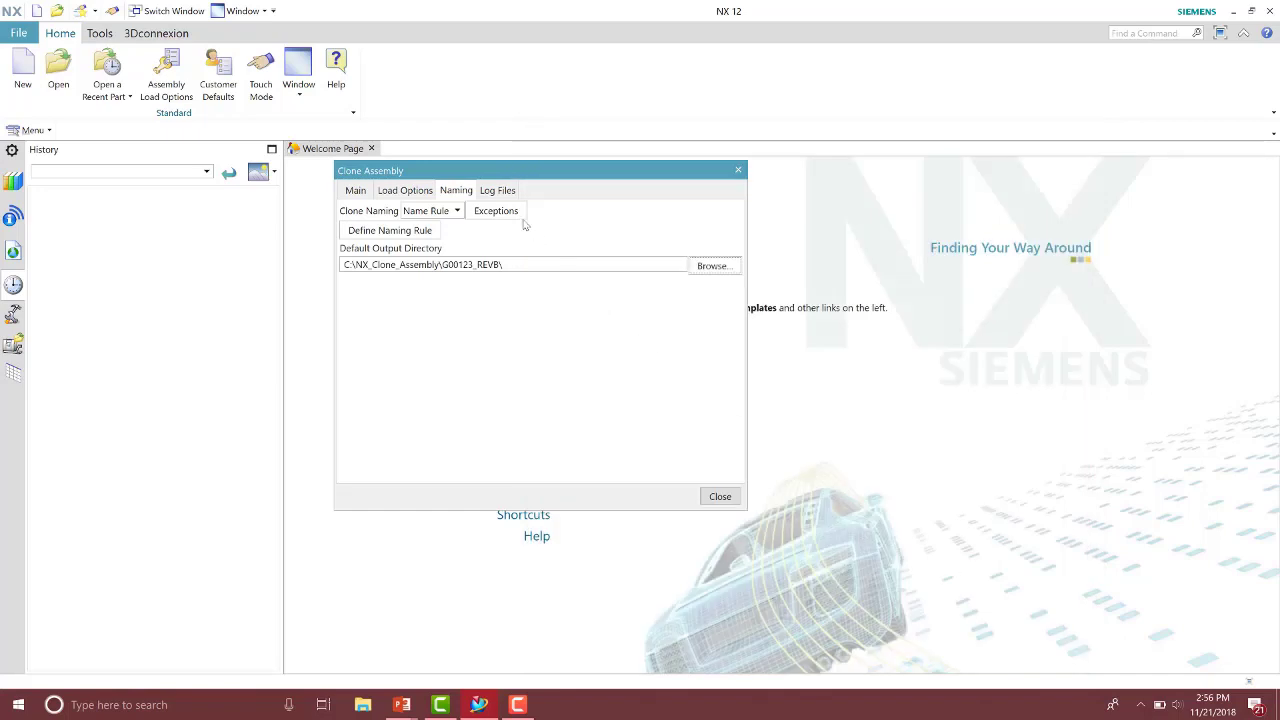
pyautogui.click(502, 191)
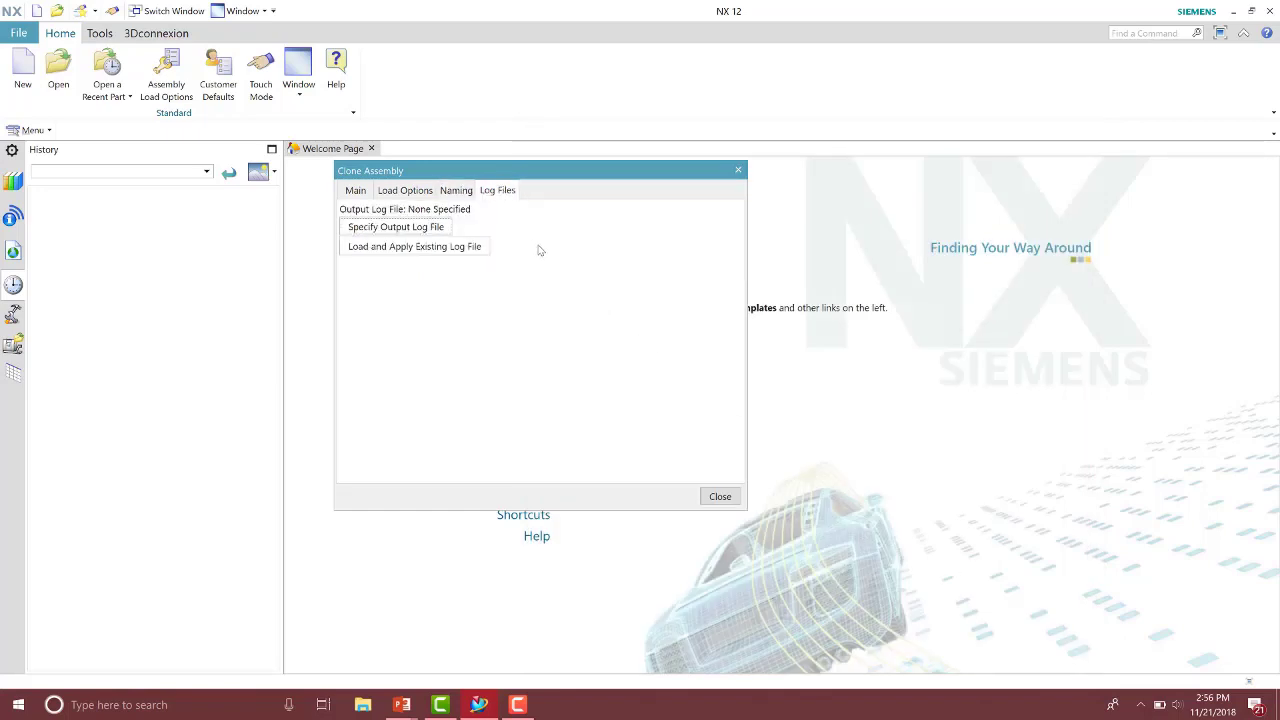
# Review the Main summary: Assy_seat-pilotleft, Naming Rule, output to G00123_REVB
pyautogui.click(355, 191)
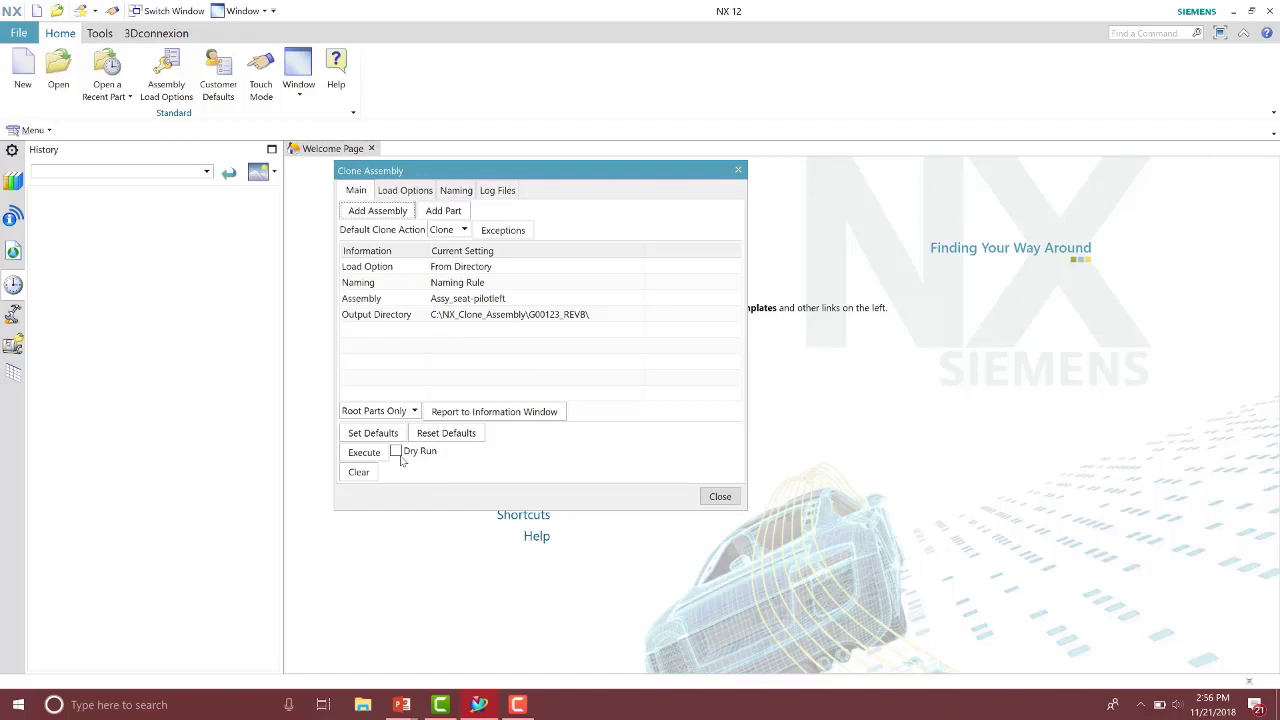
# Dry-run the clone and review its log, then execute the real clone into G00123_REVB
pyautogui.click(396, 452)
pyautogui.click(378, 455)
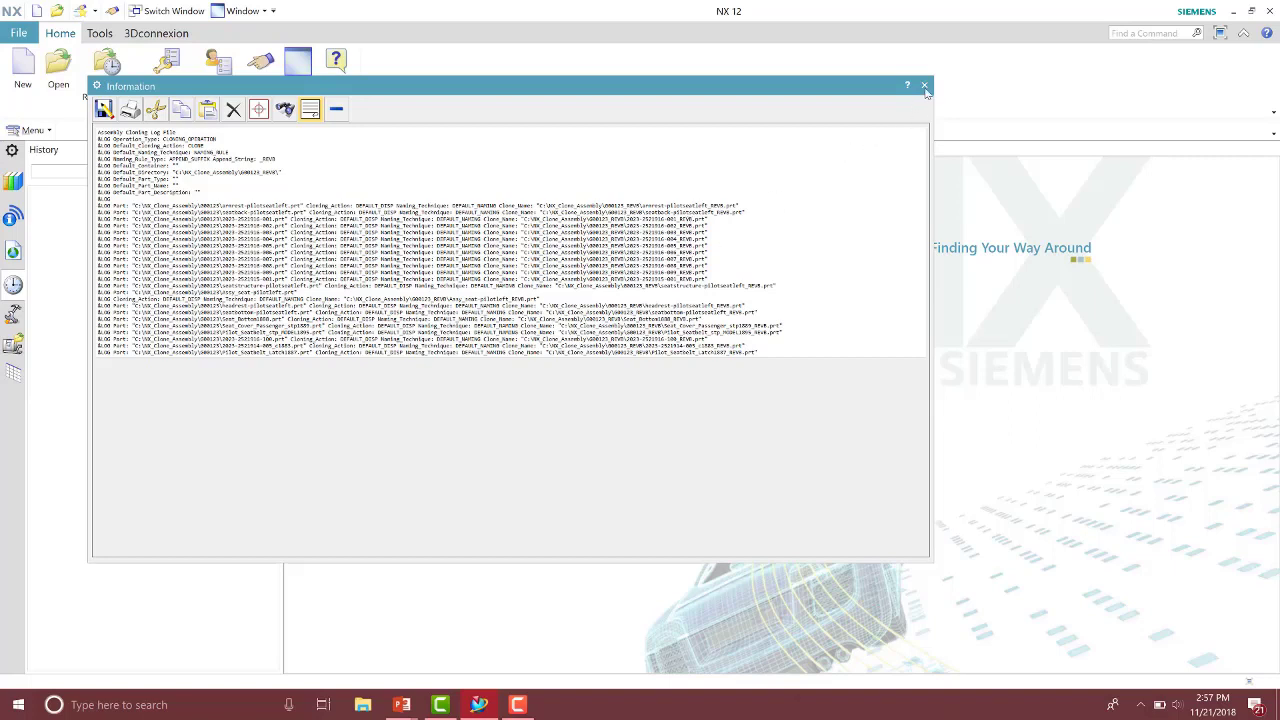
pyautogui.click(925, 86)
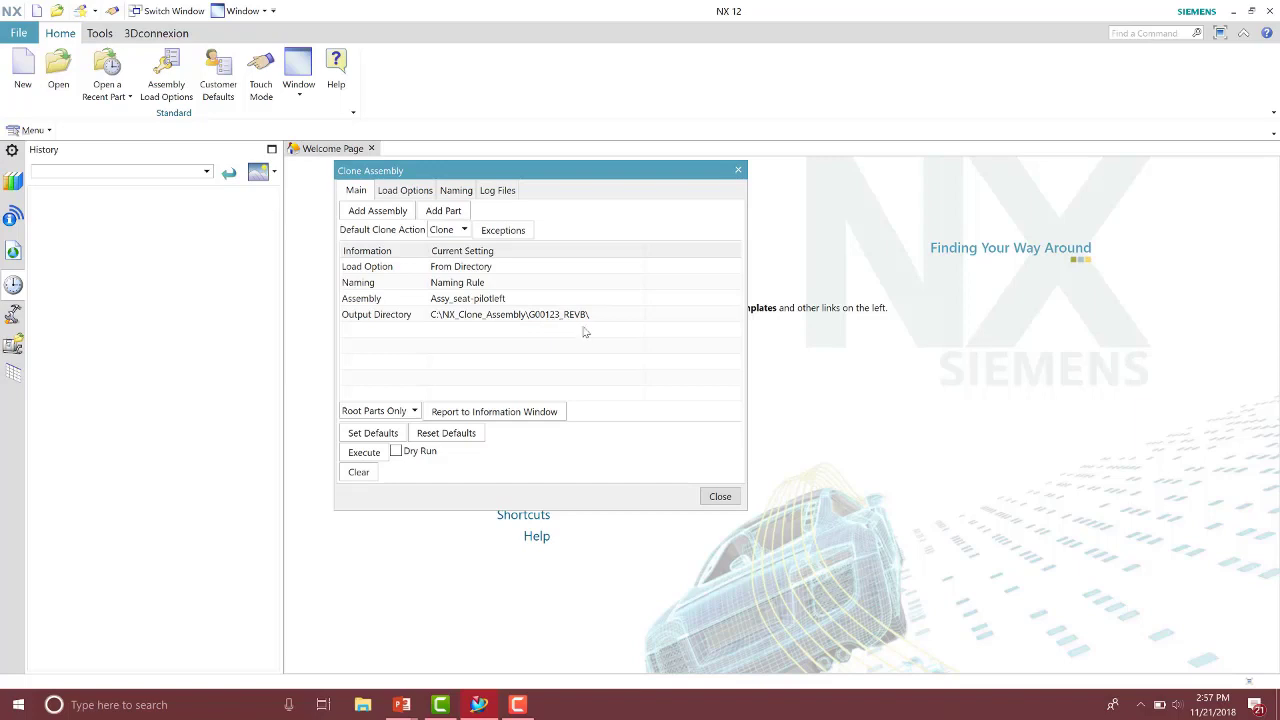
pyautogui.click(382, 451)
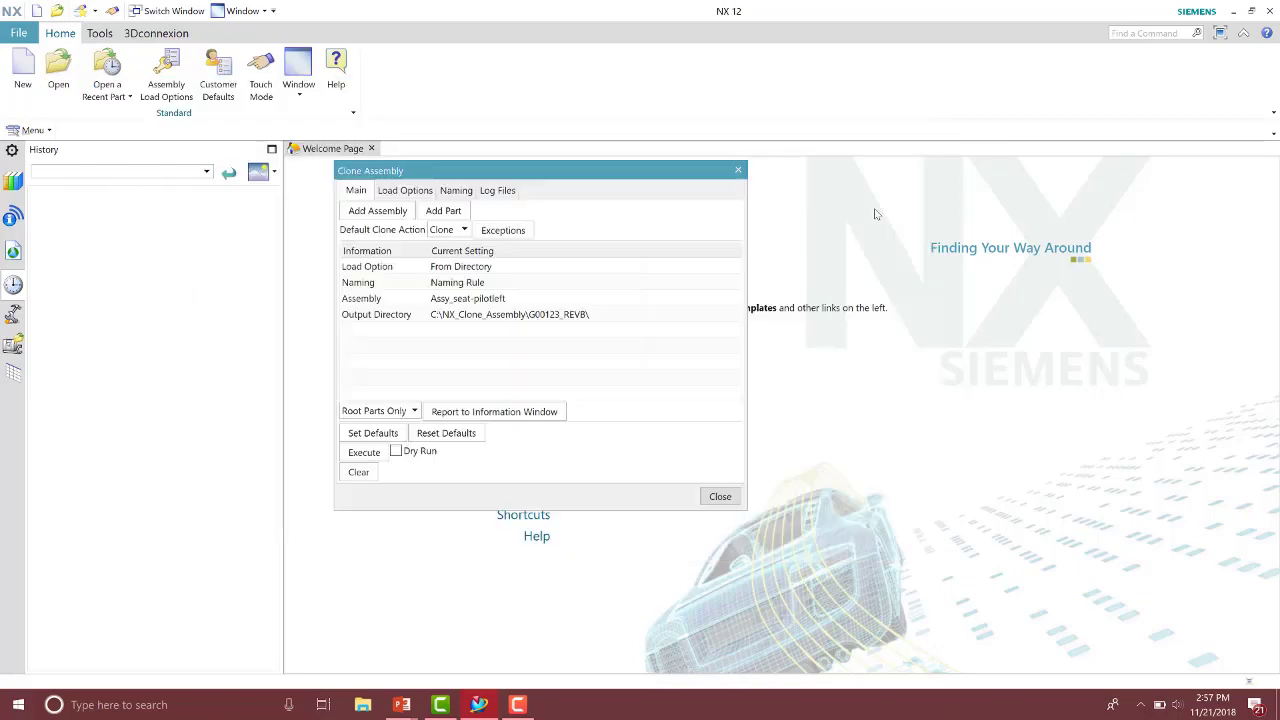
# Browse to C:\NX_Clone_Assembly\G00123_REVB in File Explorer to see 22 _REVB part files
pyautogui.click(362, 705)
pyautogui.click(146, 313)
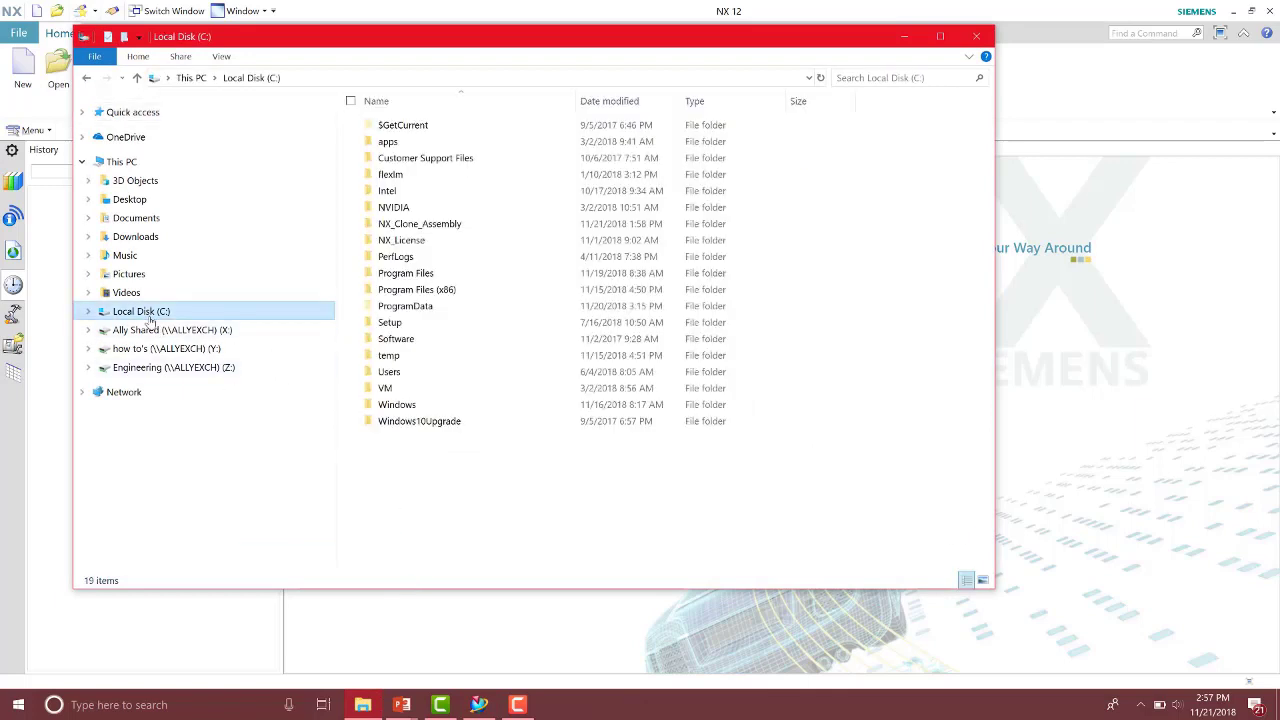
pyautogui.doubleClick(419, 224)
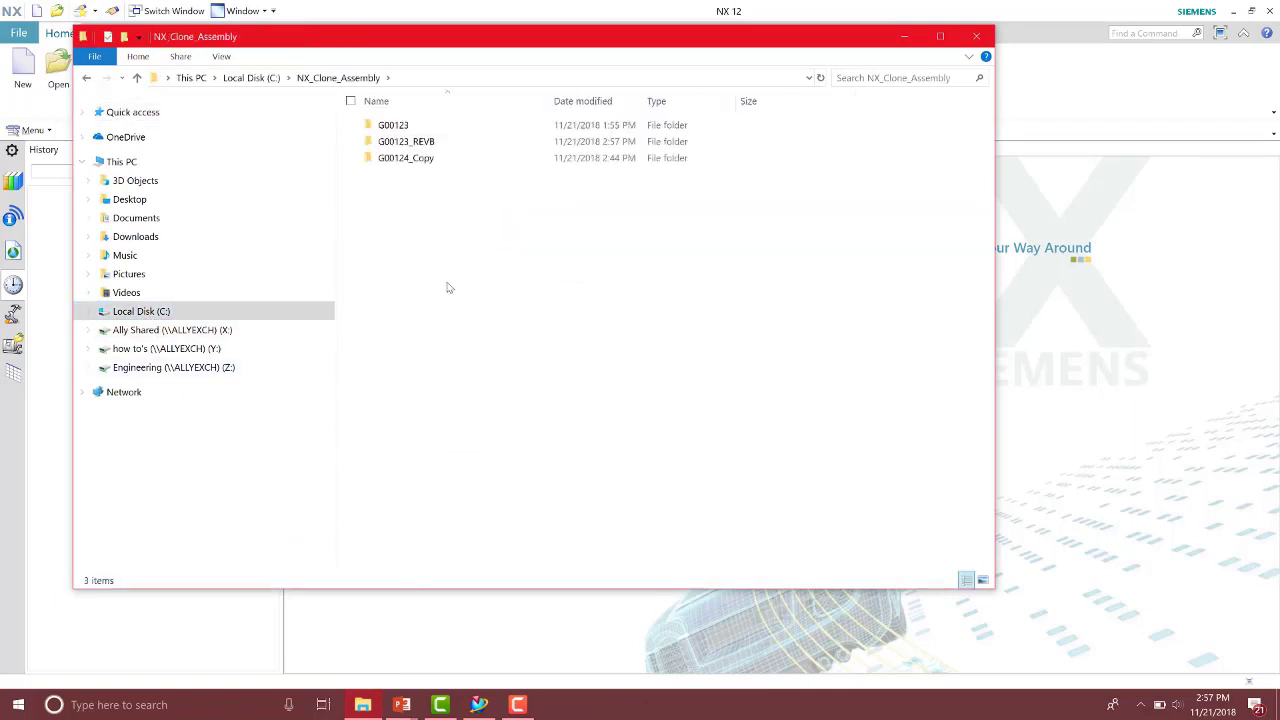
pyautogui.doubleClick(404, 145)
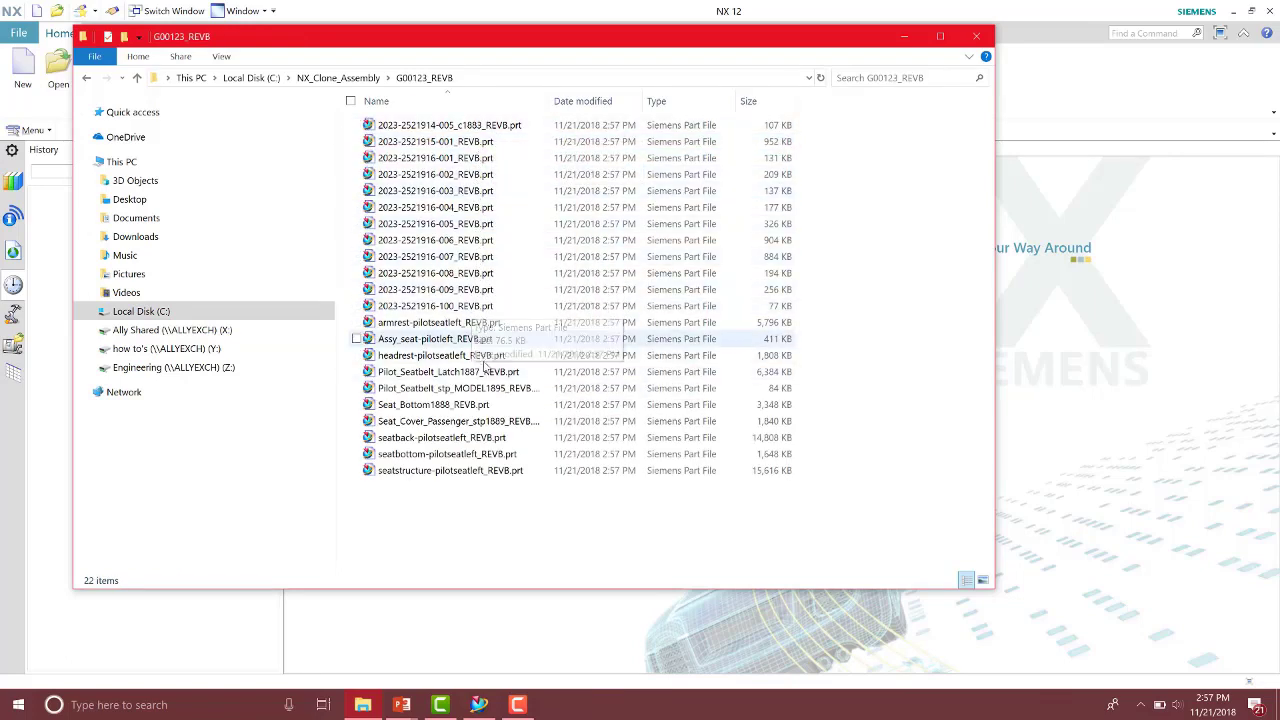
# Close Explorer, clear the clone setup and re-add Assy_seat-pilotleft.prt, loading From Directory
pyautogui.click(976, 36)
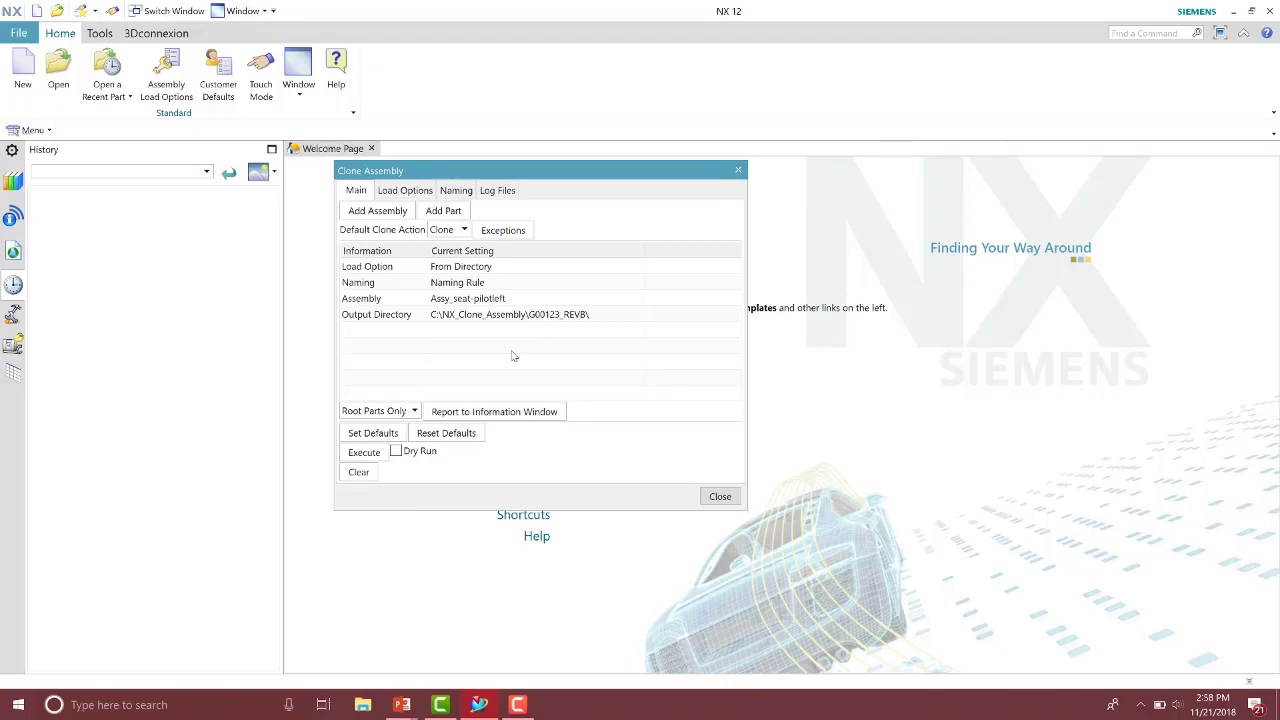
pyautogui.click(359, 472)
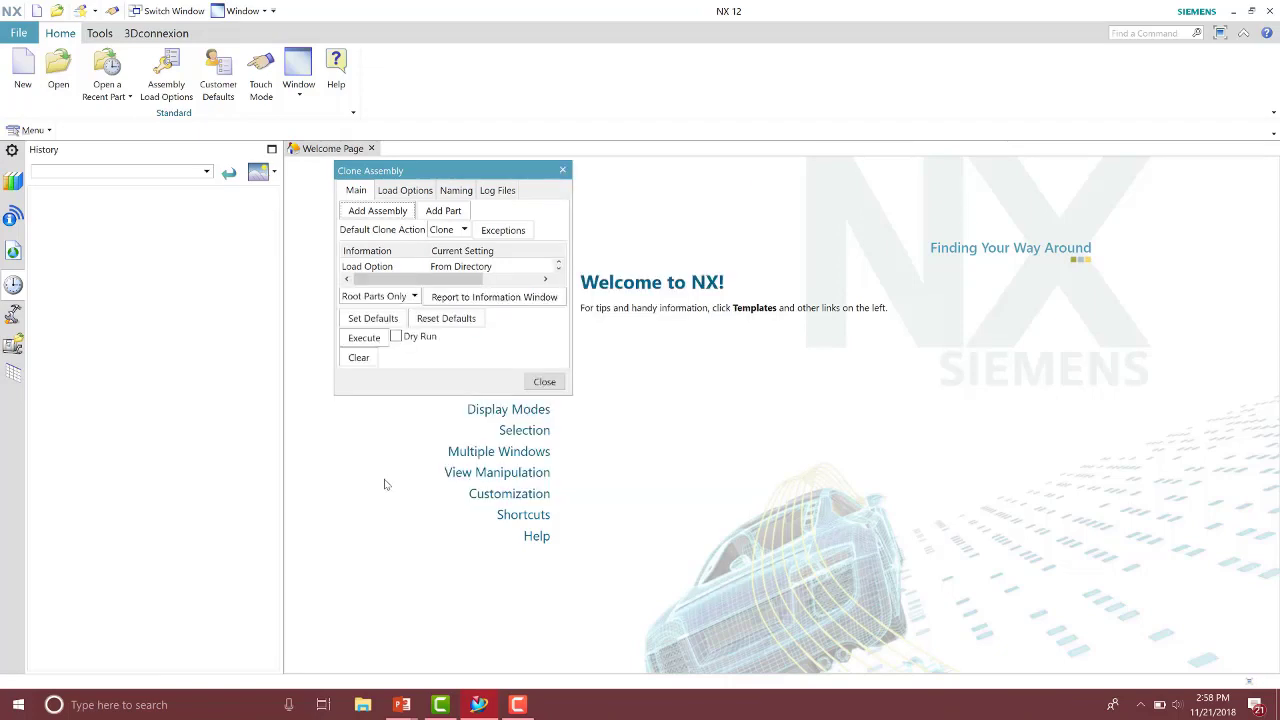
pyautogui.moveTo(572, 397); pyautogui.dragTo(773, 526)
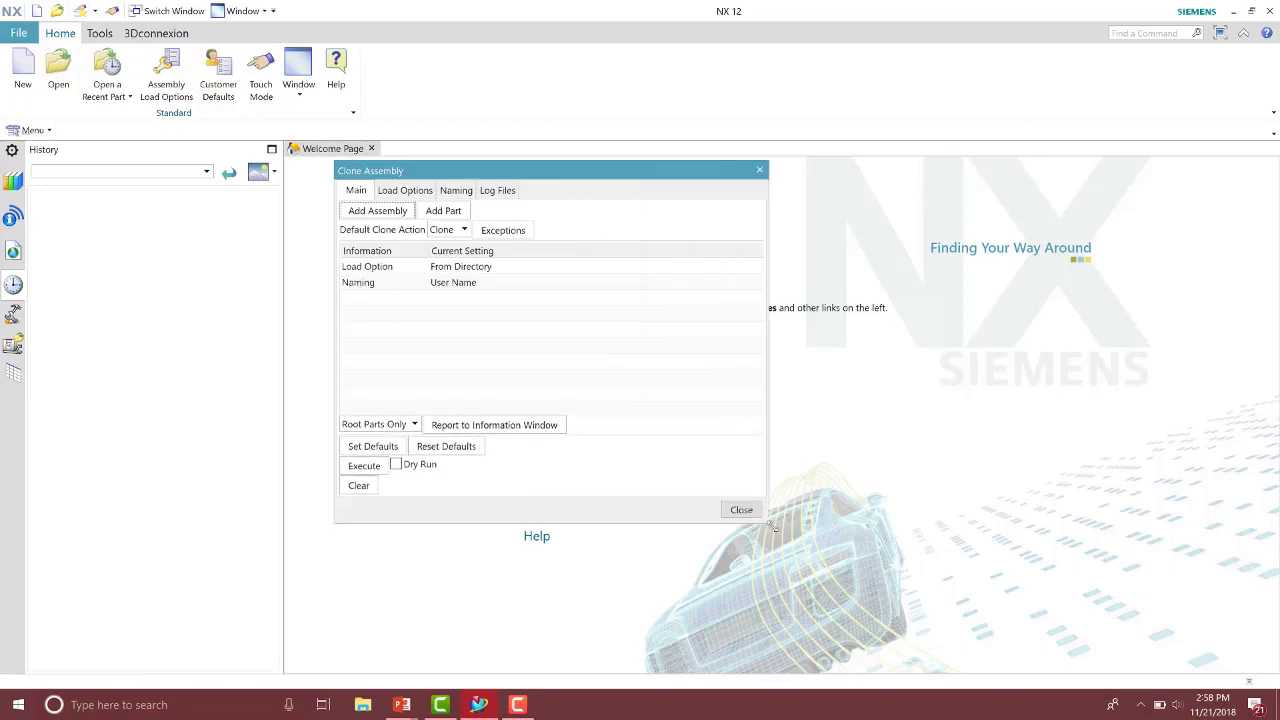
pyautogui.click(377, 213)
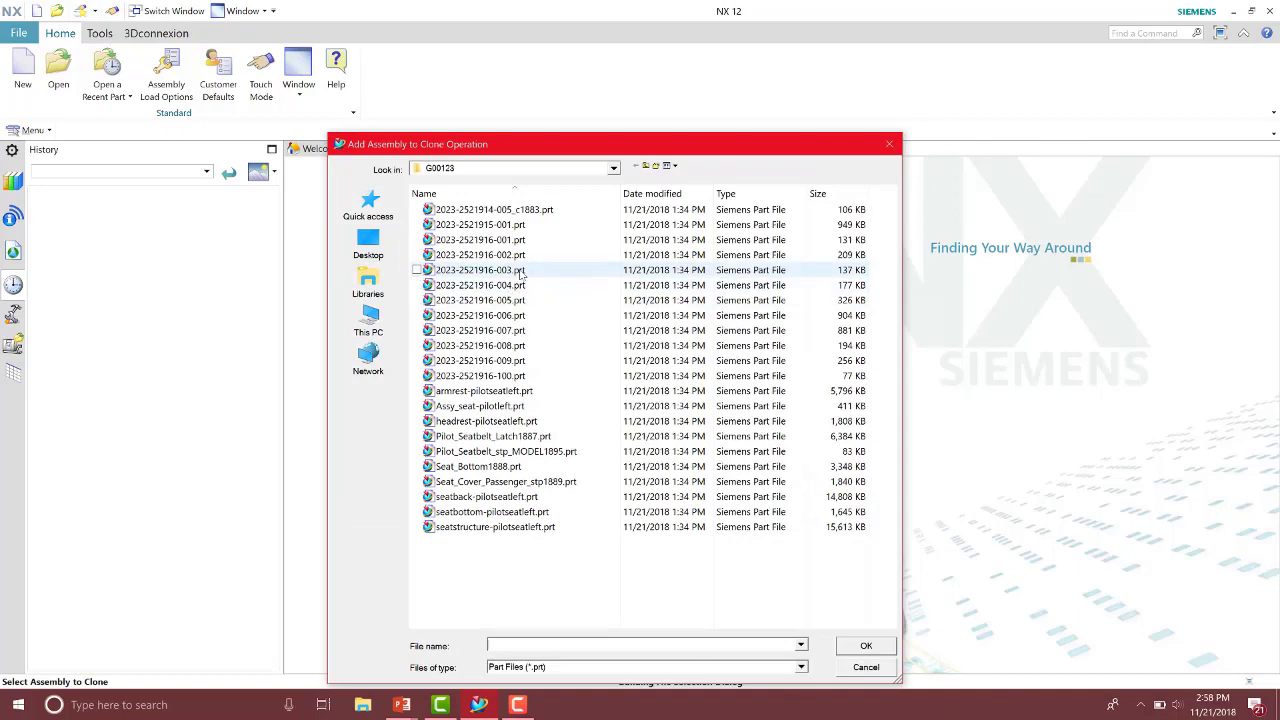
pyautogui.click(480, 406)
pyautogui.click(885, 651)
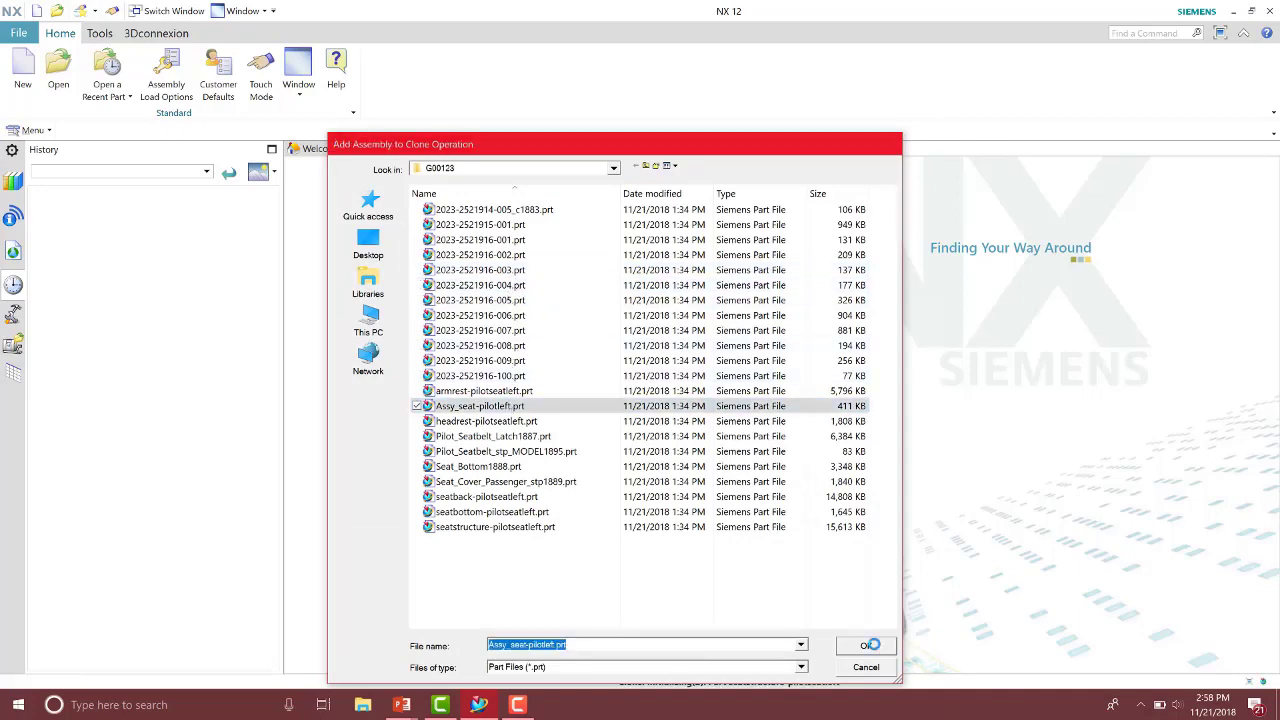
pyautogui.click(397, 193)
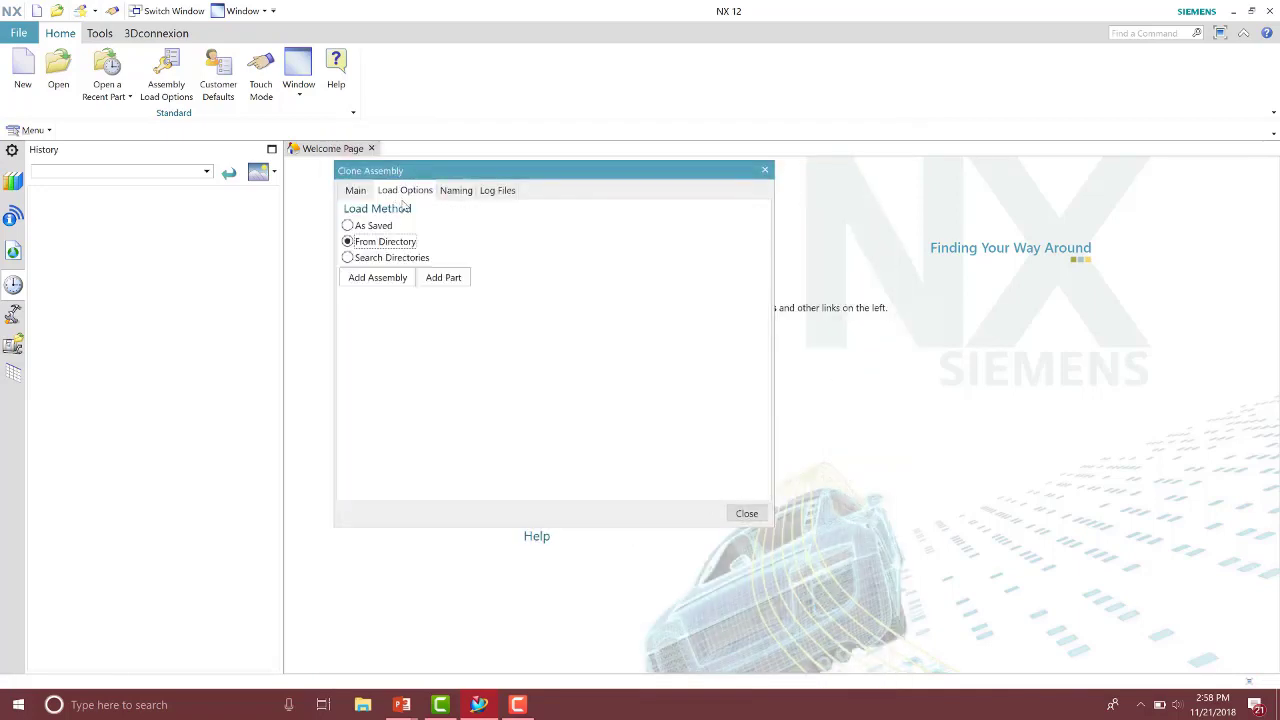
# Define a naming rule of type Add Suffix for the clone
pyautogui.click(455, 192)
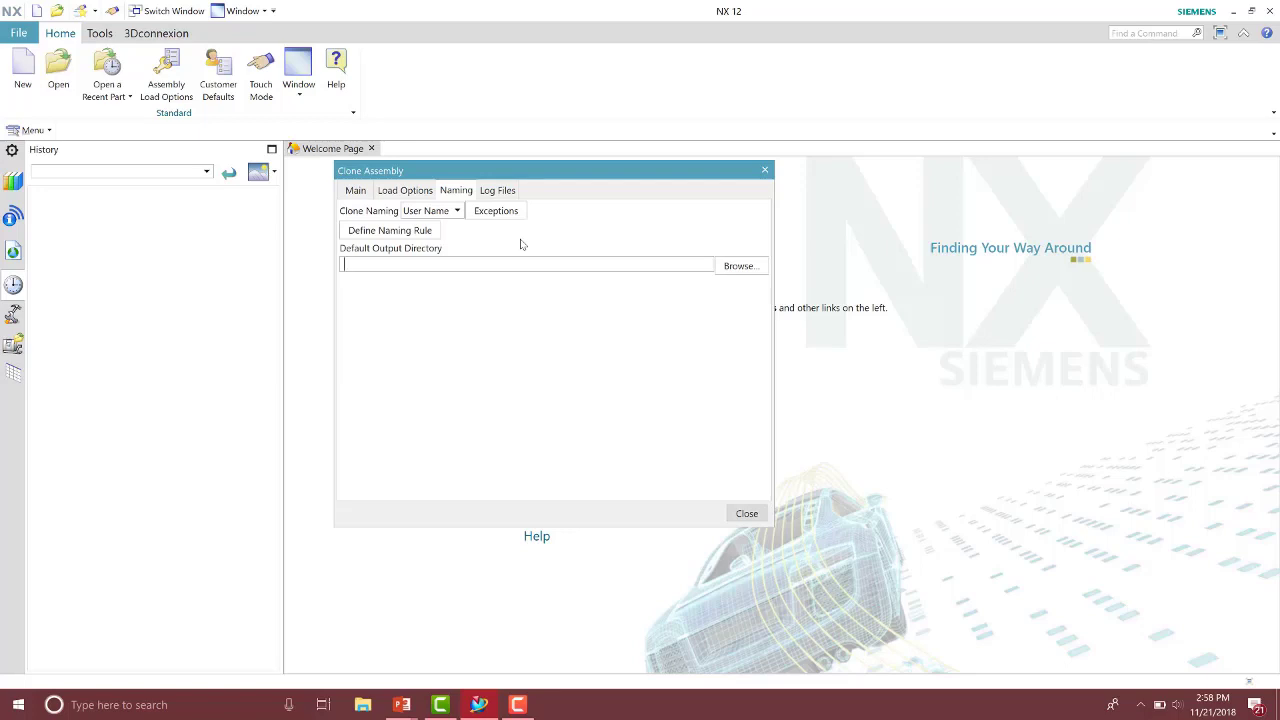
pyautogui.click(435, 236)
pyautogui.click(488, 187)
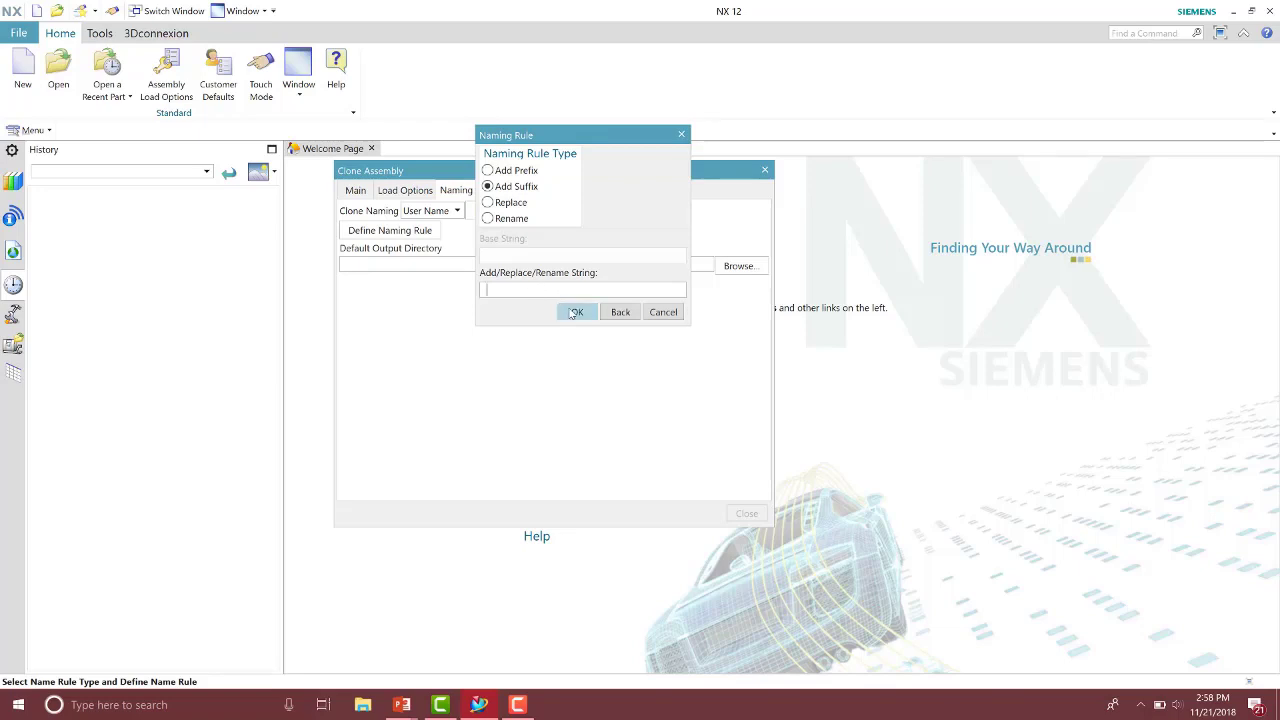
pyautogui.click(576, 313)
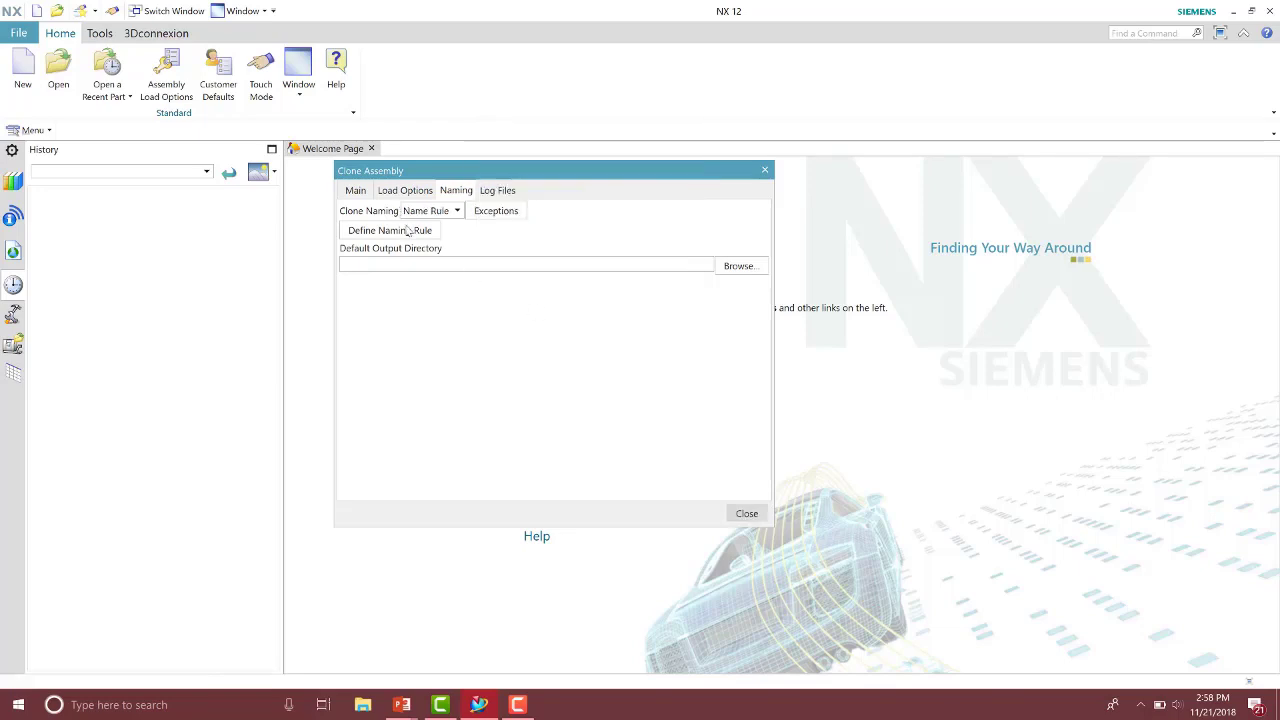
# Set the output directory to C:\NX_Clone_Assembly\G00124_Copy and review the Main summary
pyautogui.click(738, 266)
pyautogui.moveTo(817, 142); pyautogui.dragTo(648, 140)
pyautogui.click(852, 161)
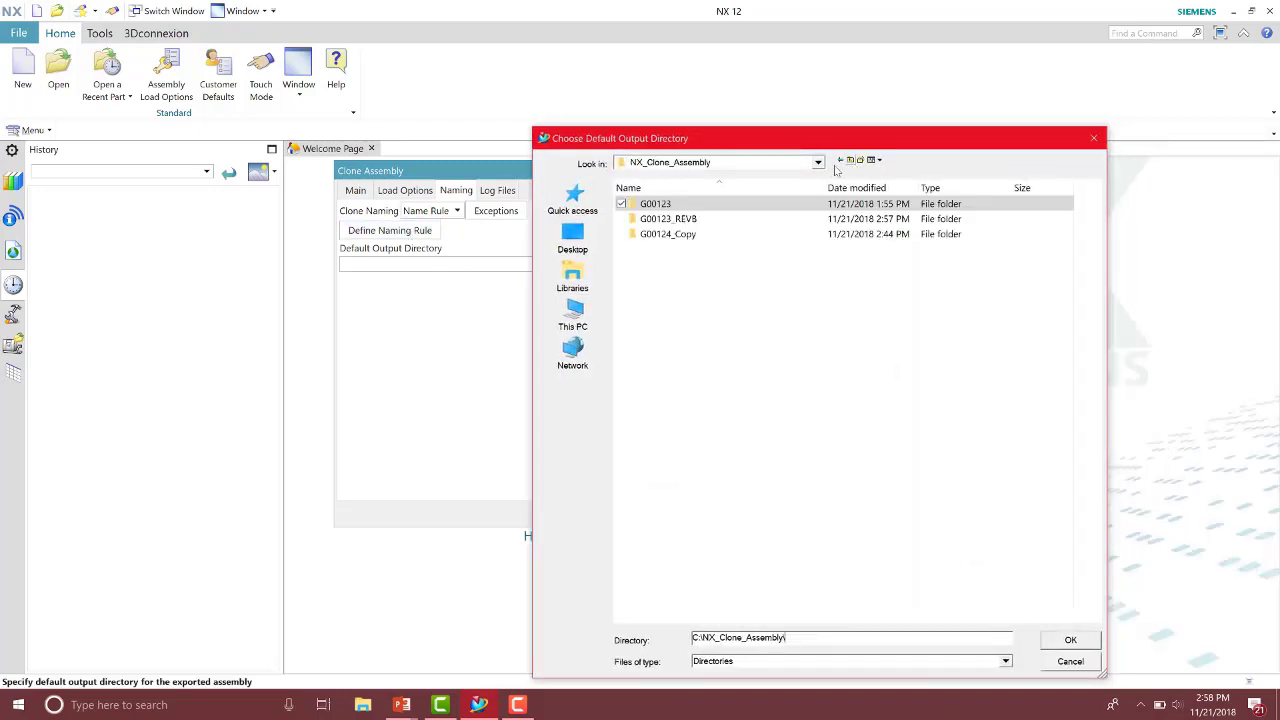
pyautogui.doubleClick(705, 234)
pyautogui.click(1060, 641)
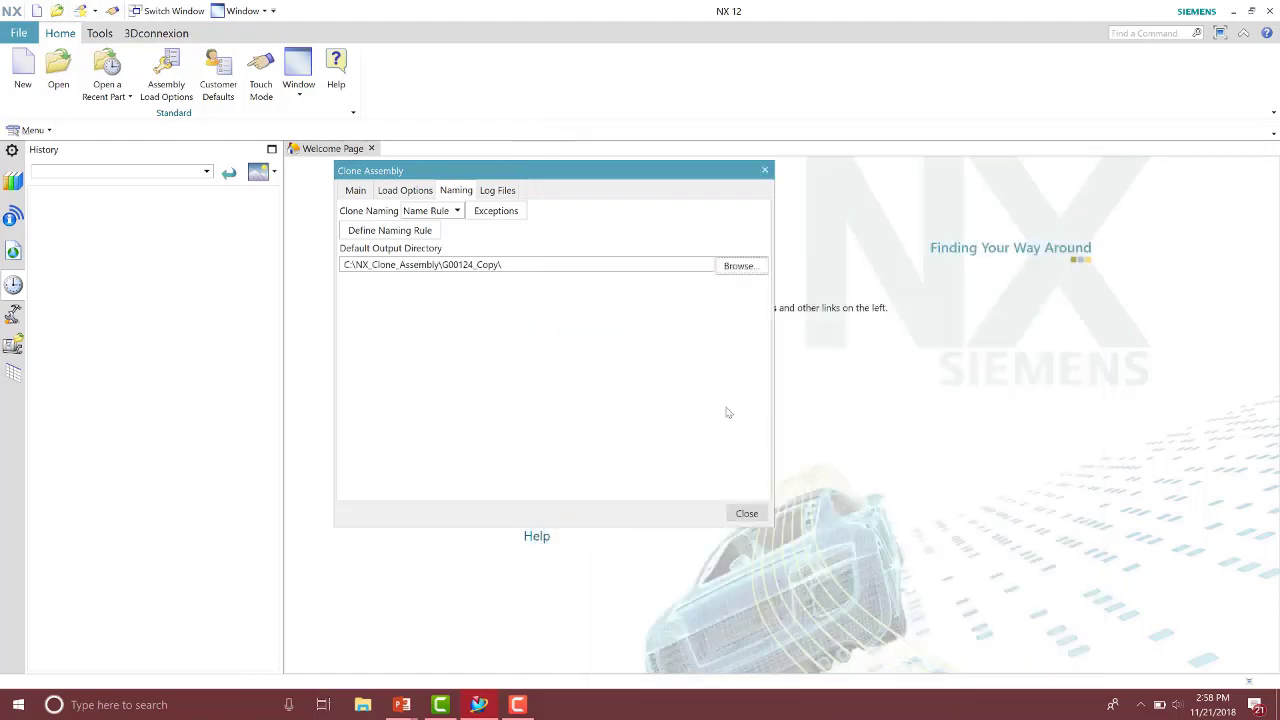
pyautogui.click(360, 191)
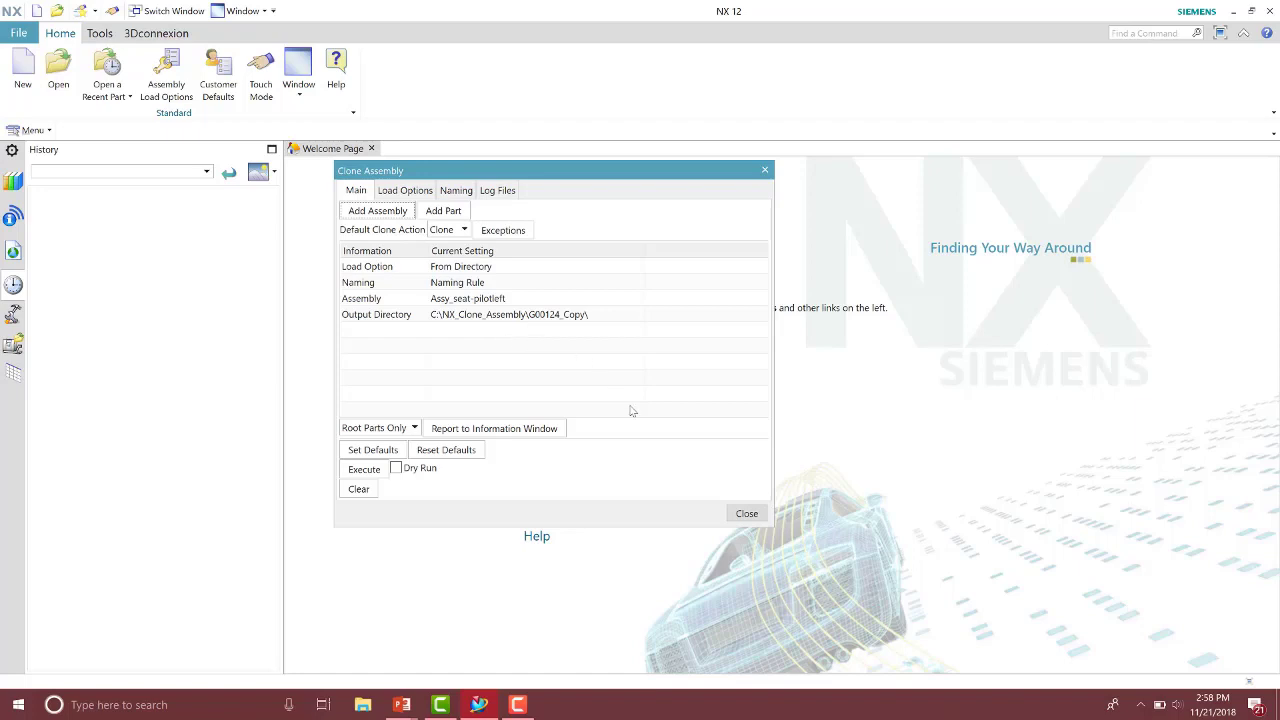
# Dry-run the clone and close its log, then execute the real clone into G00124_Copy
pyautogui.click(397, 469)
pyautogui.click(376, 472)
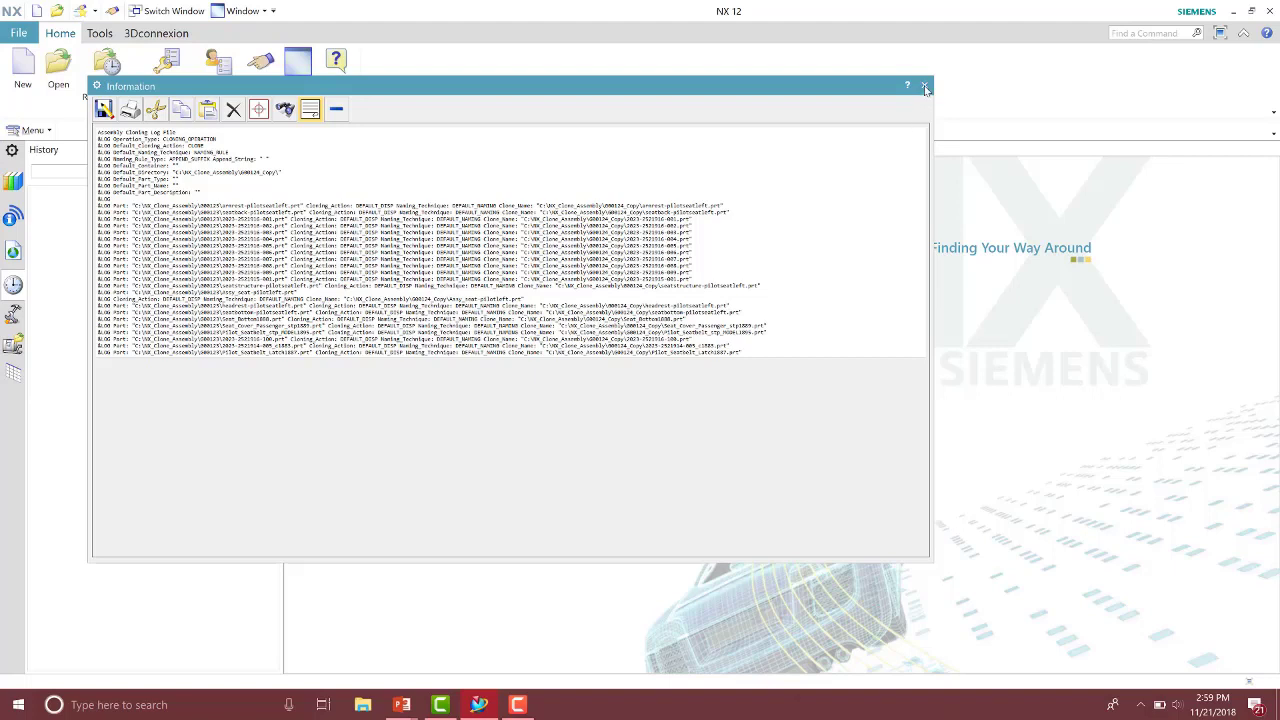
pyautogui.click(924, 85)
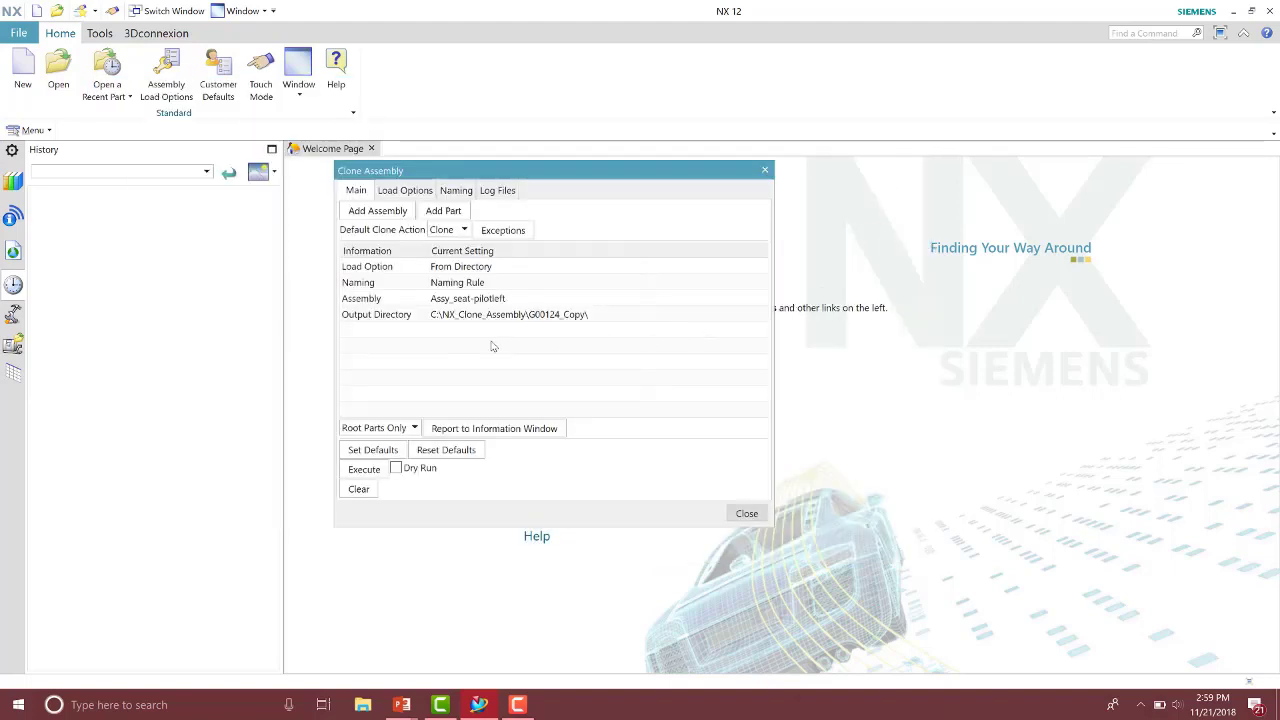
pyautogui.click(364, 470)
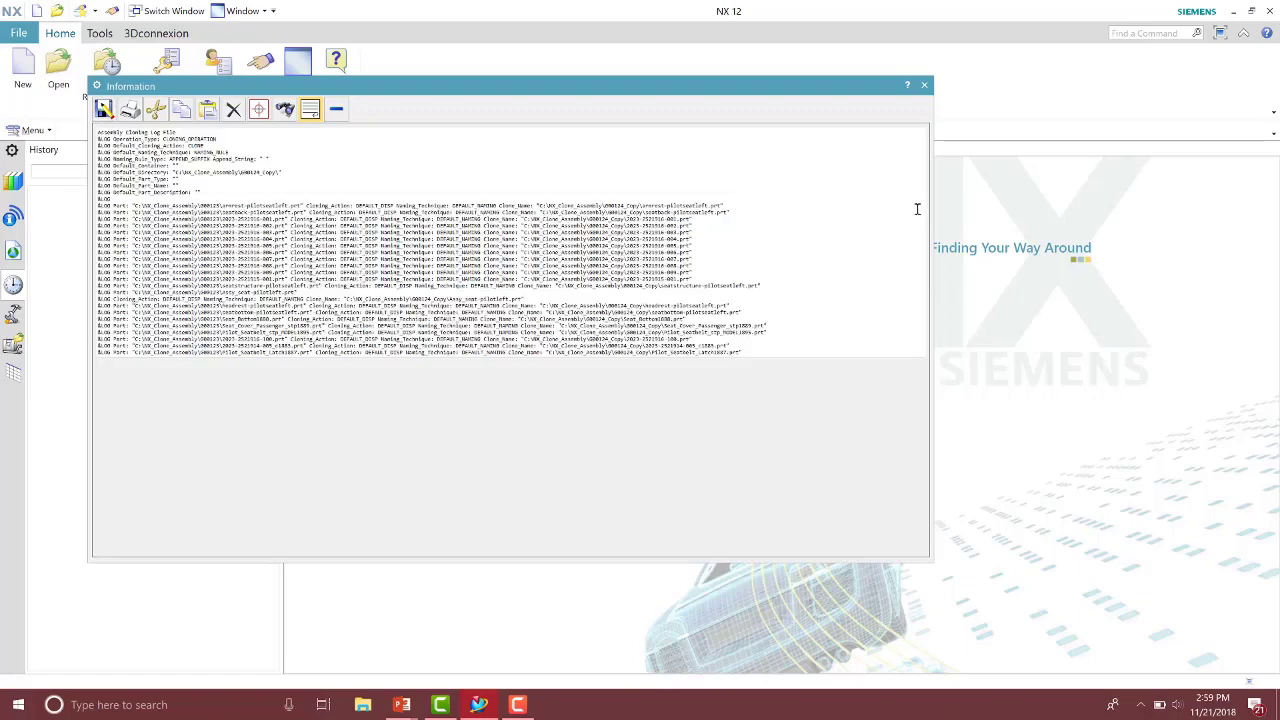
# Close the log, confirm G00124_Copy holds 22 unchanged part files in Explorer, then close Explorer
pyautogui.click(925, 85)
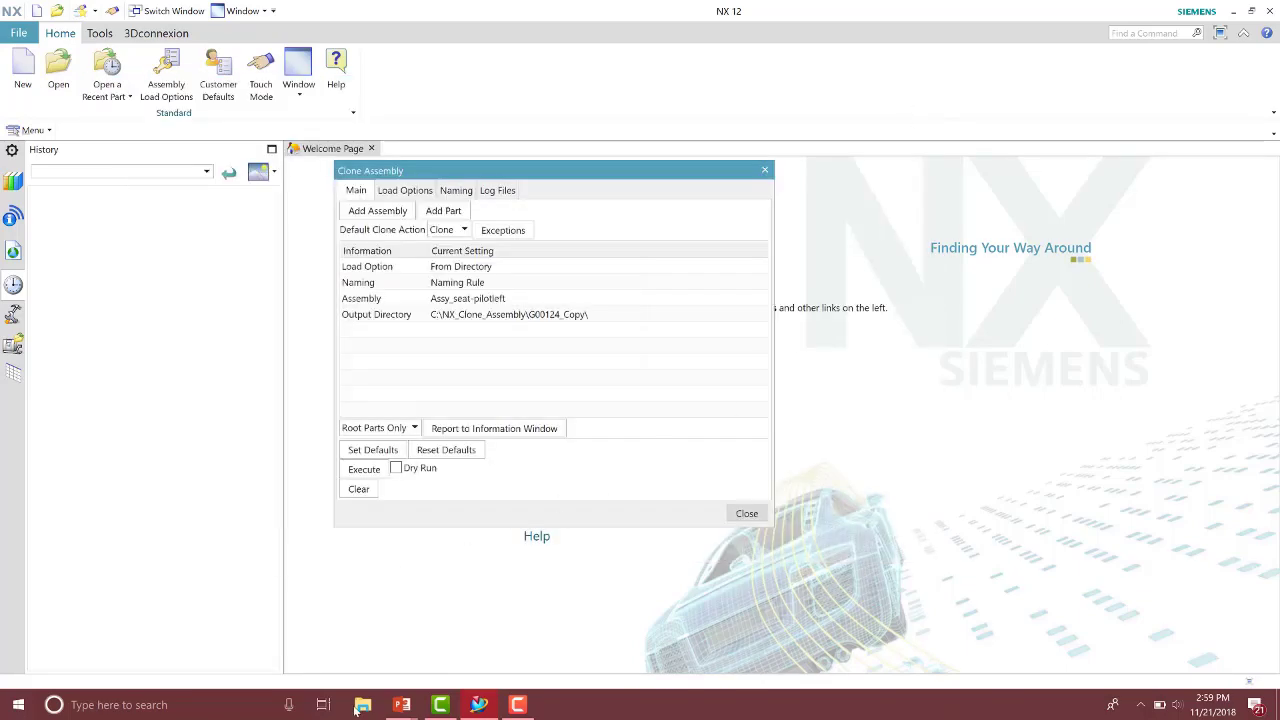
pyautogui.click(361, 704)
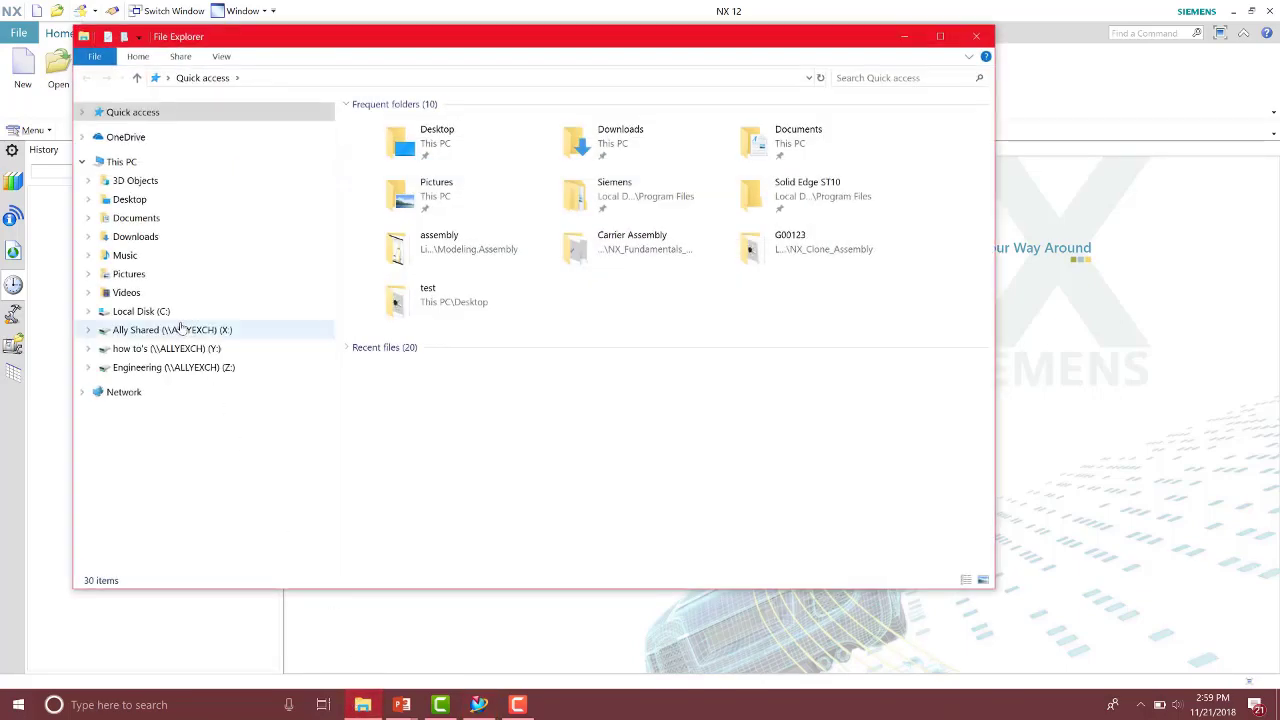
pyautogui.click(141, 311)
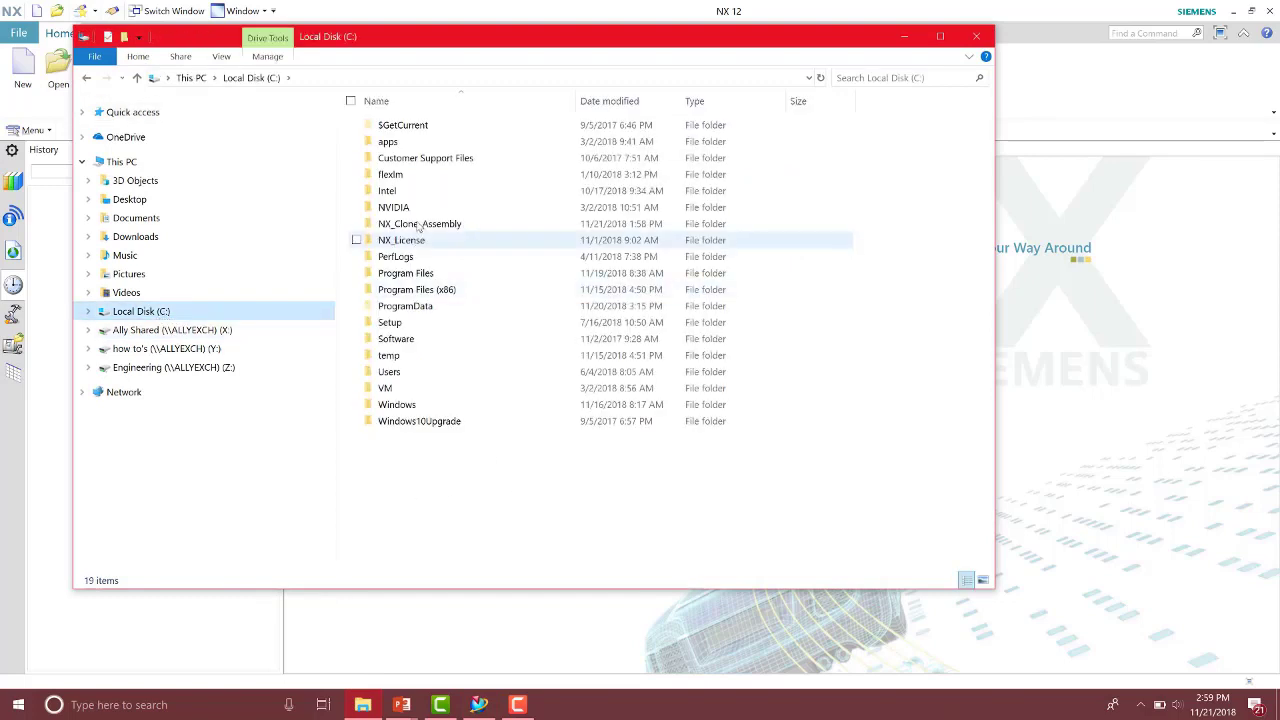
pyautogui.doubleClick(415, 224)
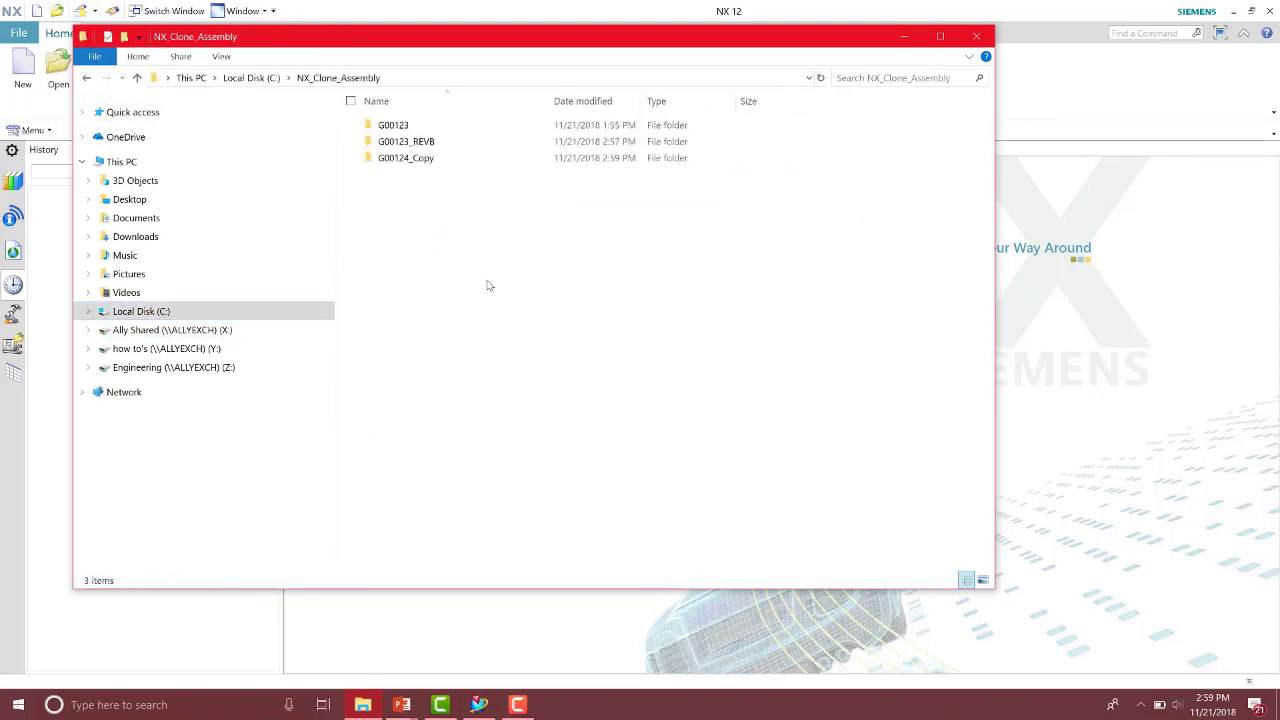
pyautogui.doubleClick(405, 158)
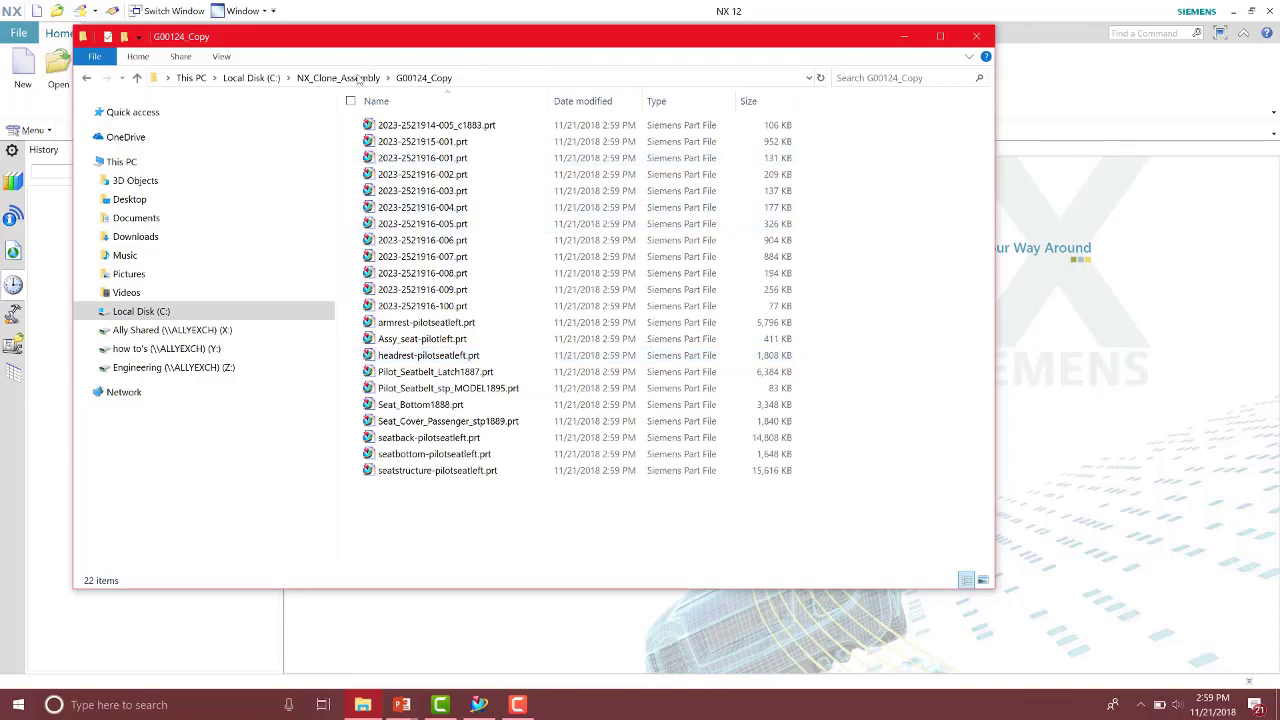
pyautogui.click(360, 77)
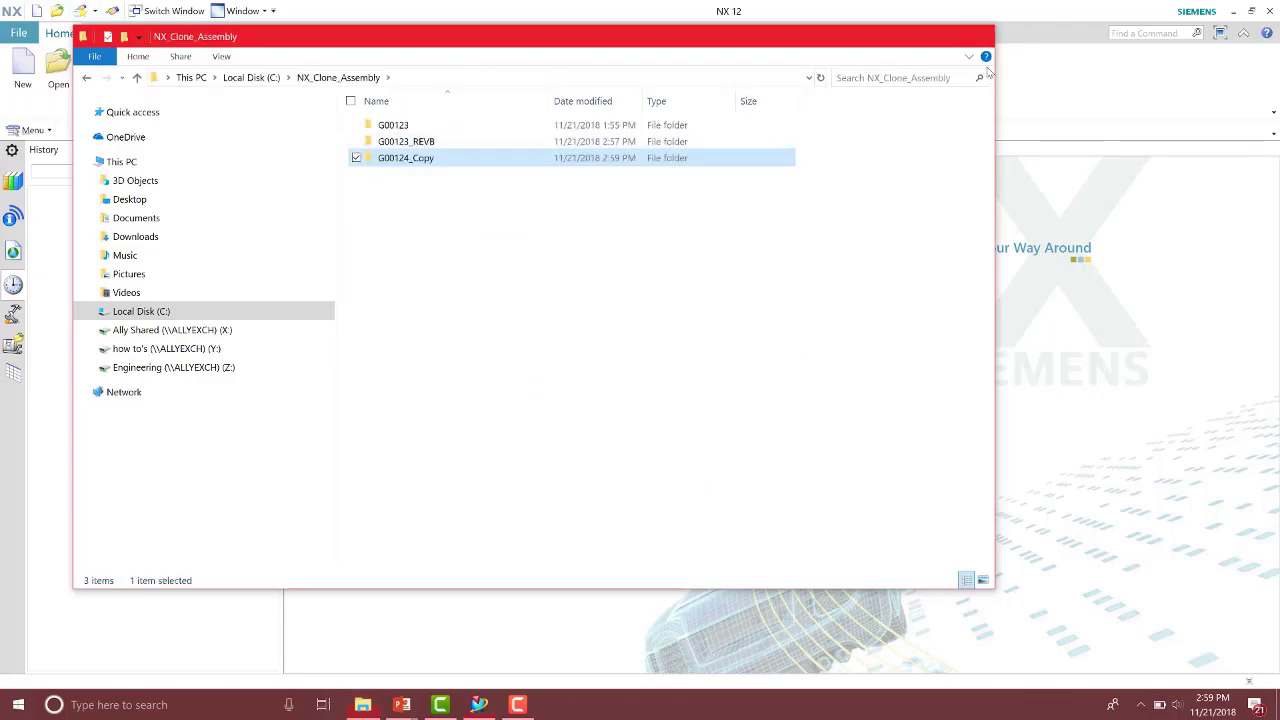
pyautogui.click(977, 37)
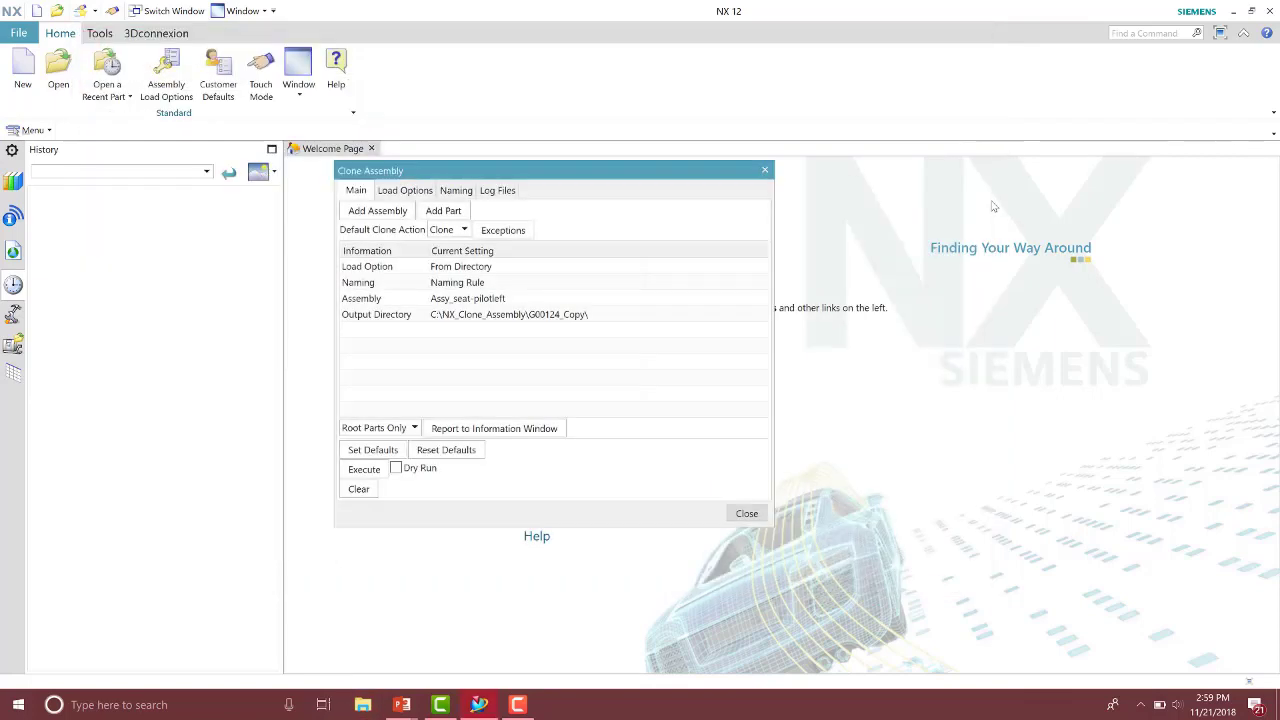